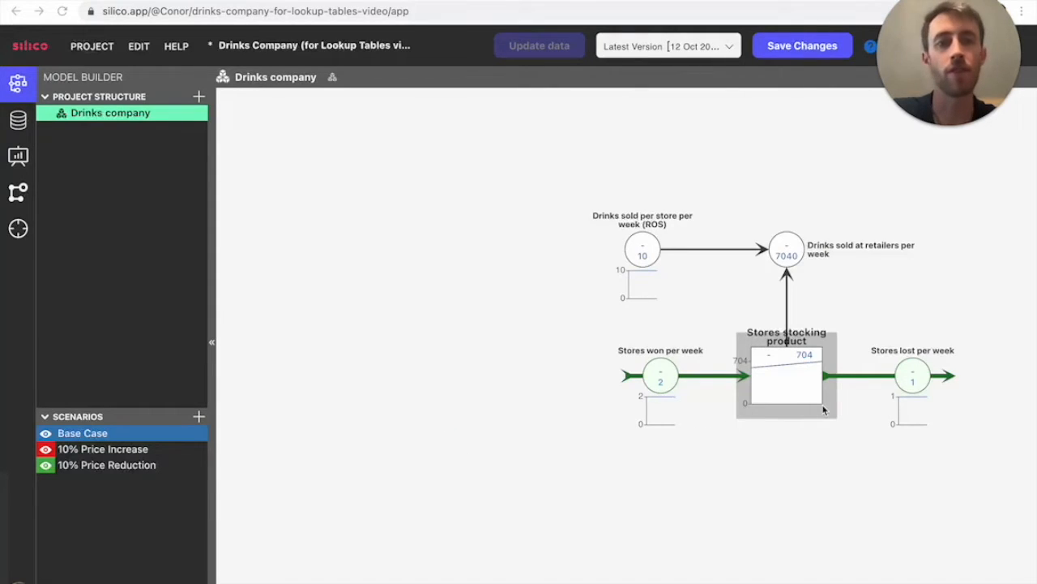
Create a variable left of Drinks sold per store per week (ROS), named Retail price with the stub €/drink.
right_click(452, 237)
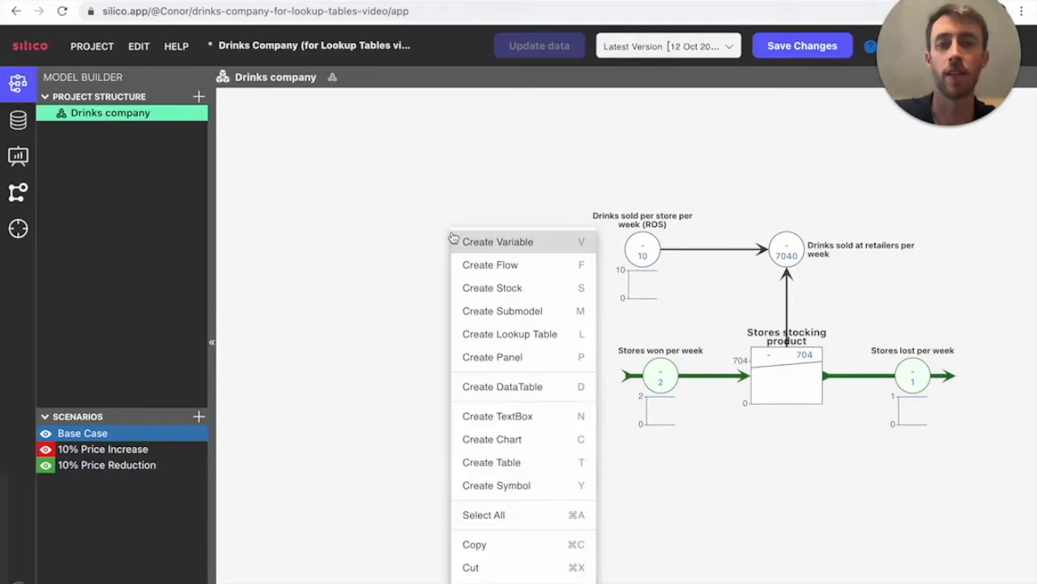
click(496, 247)
drag(450, 231, 469, 249)
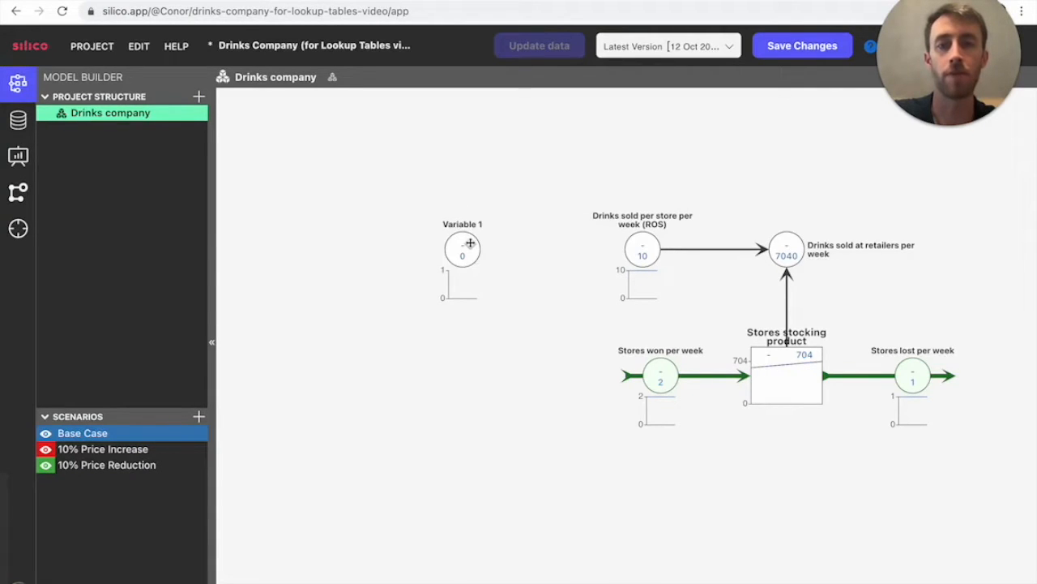
click(862, 140)
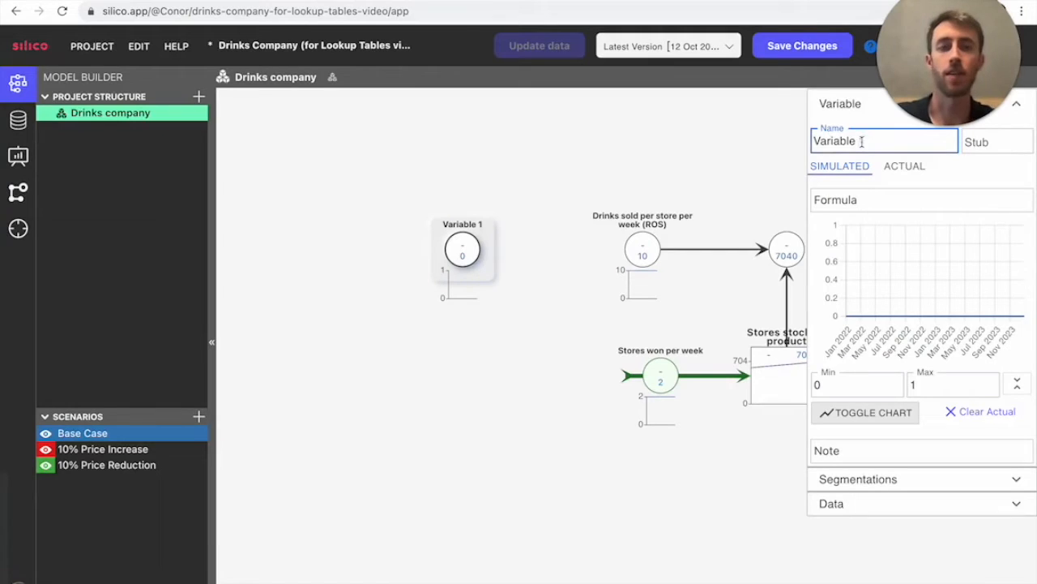
triple_click(862, 140)
text(Retail price)
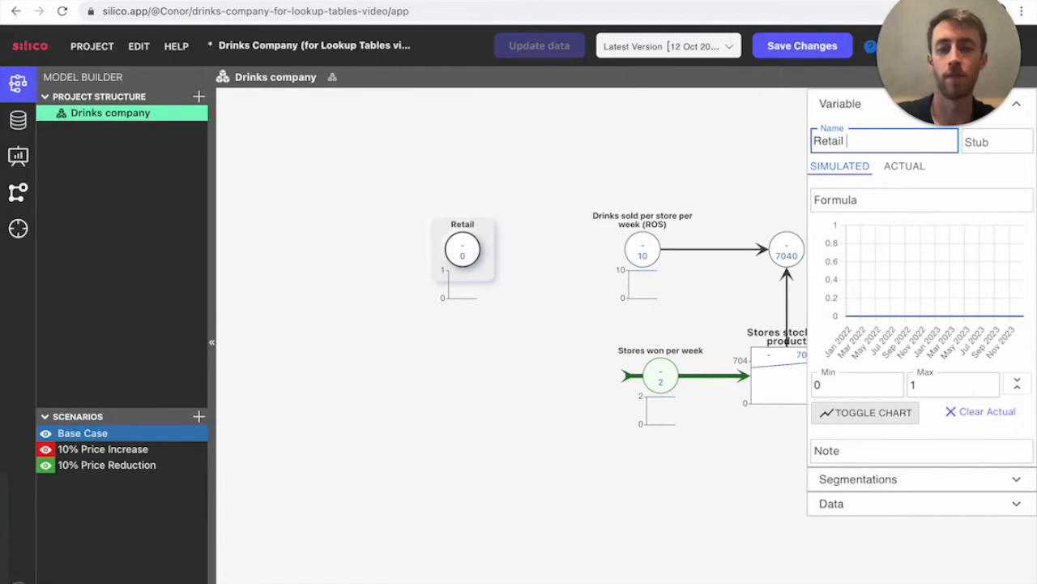
click(1003, 146)
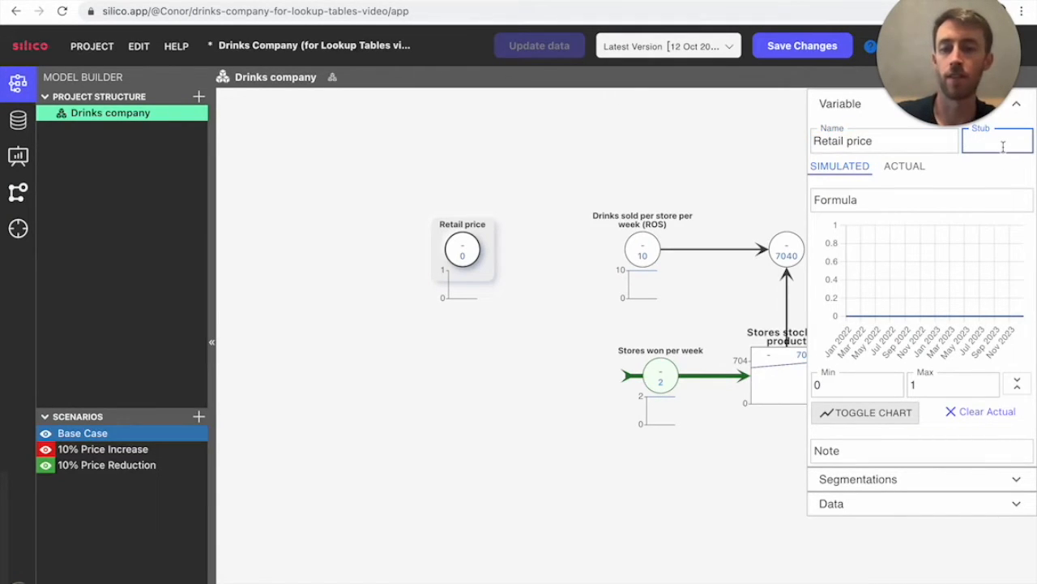
text(€/drink)
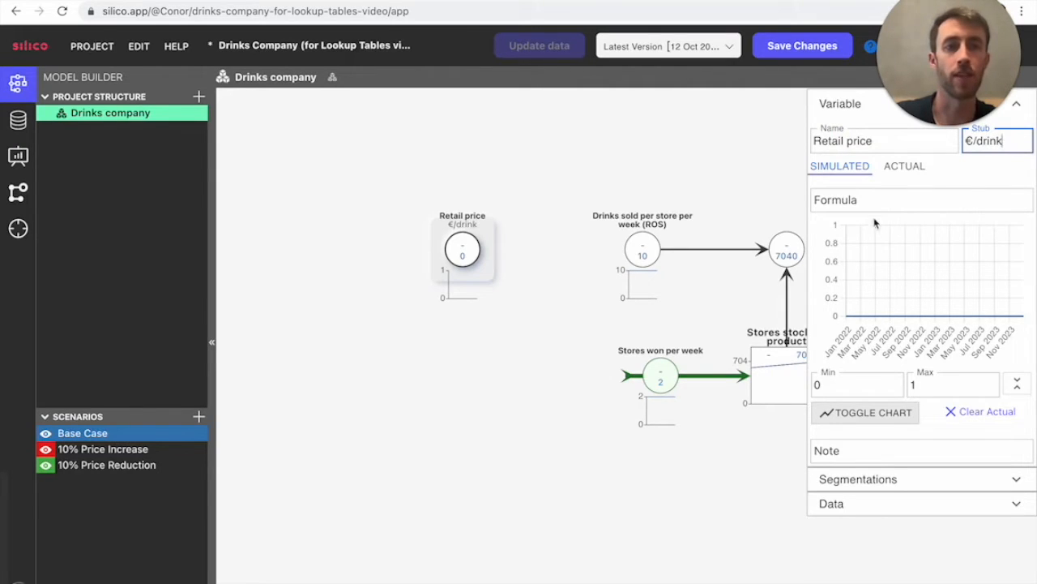
Set the Retail price formula to 2 and hide the variable's small chart on the canvas.
click(869, 204)
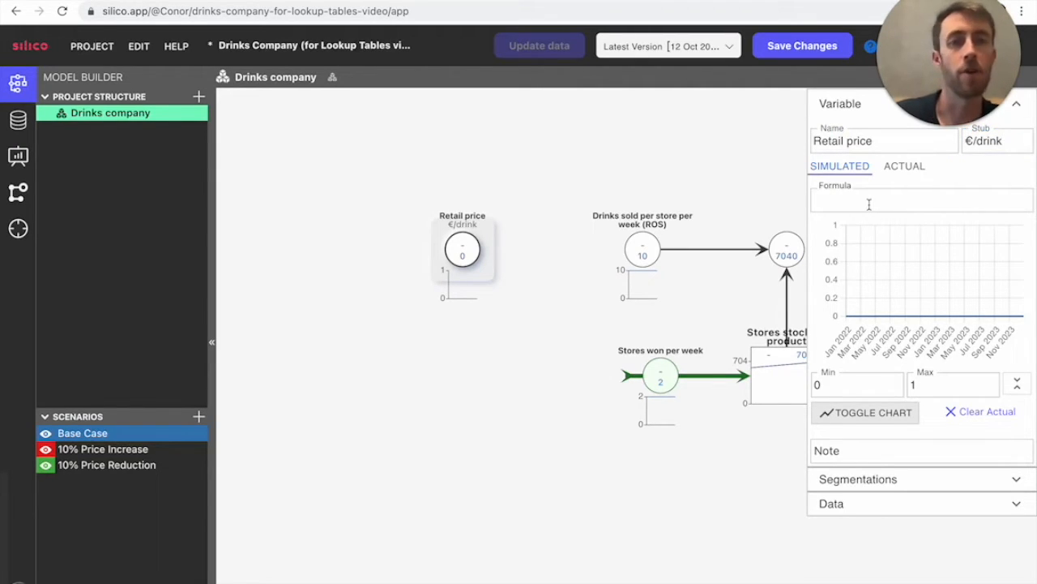
text(2)
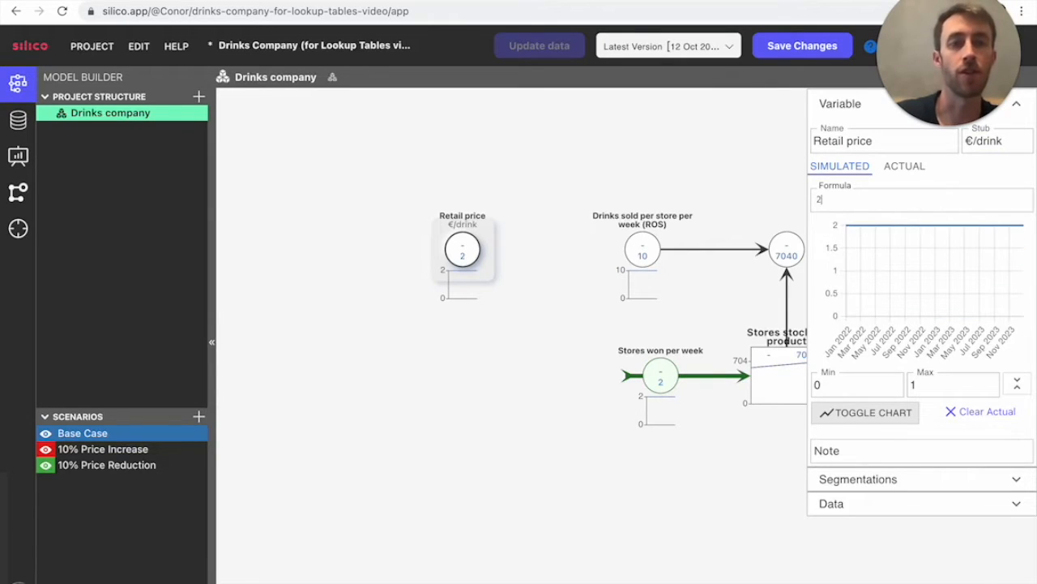
click(845, 420)
click(456, 419)
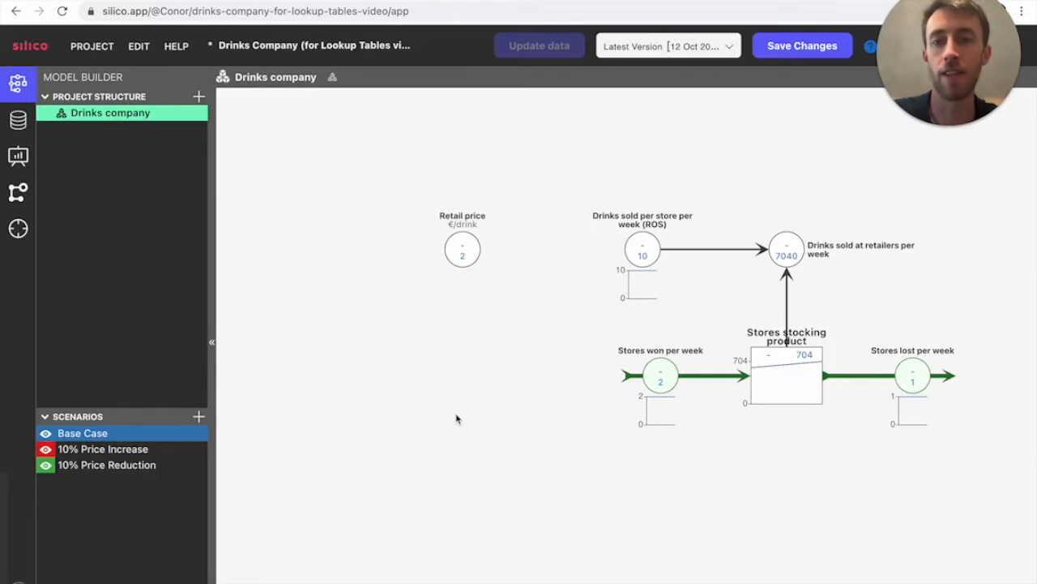
Create a lookup table directly below Retail price and name it Price vs ROS.
right_click(430, 331)
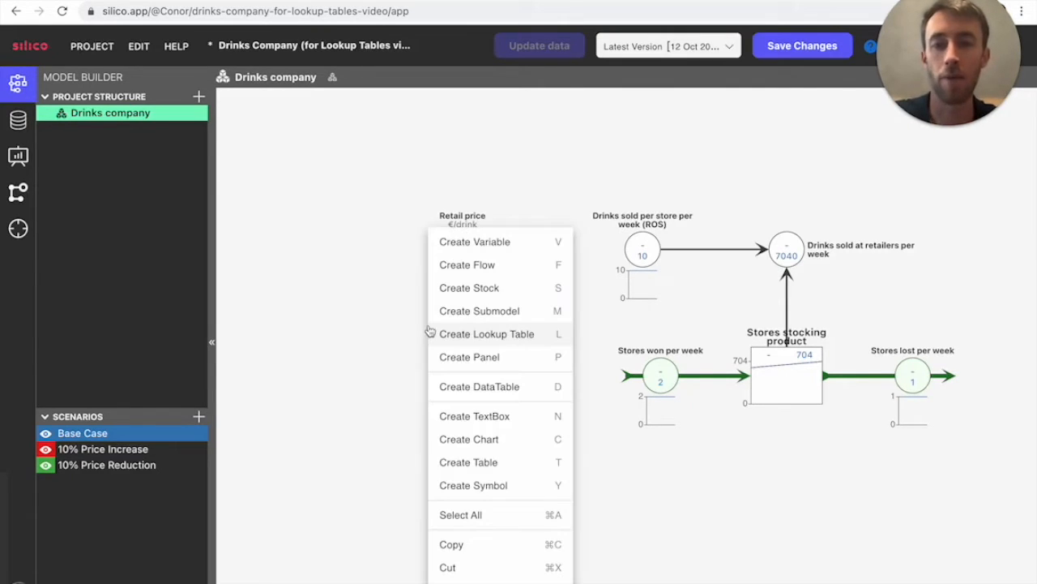
click(469, 340)
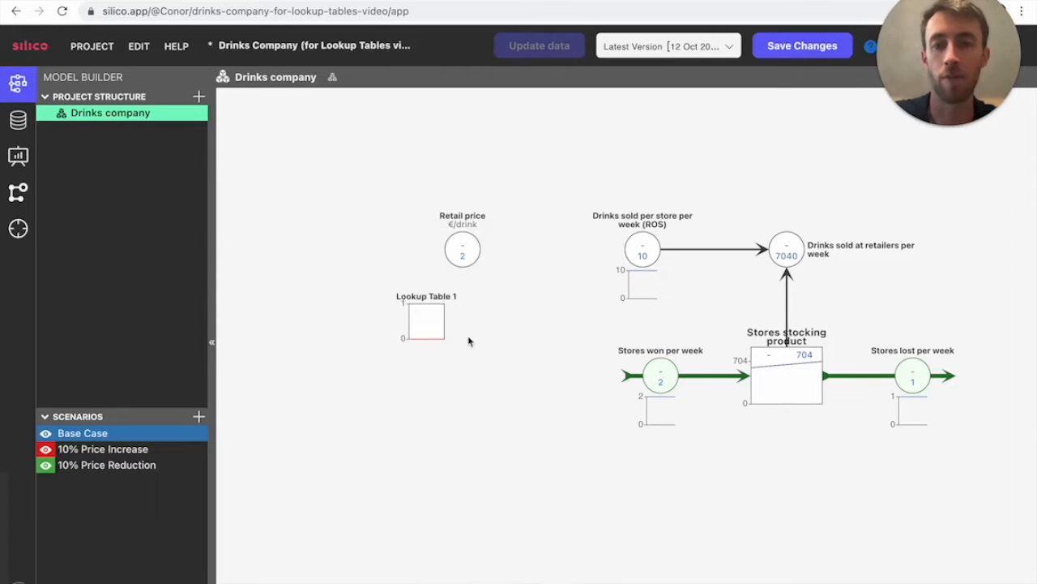
drag(417, 327, 463, 367)
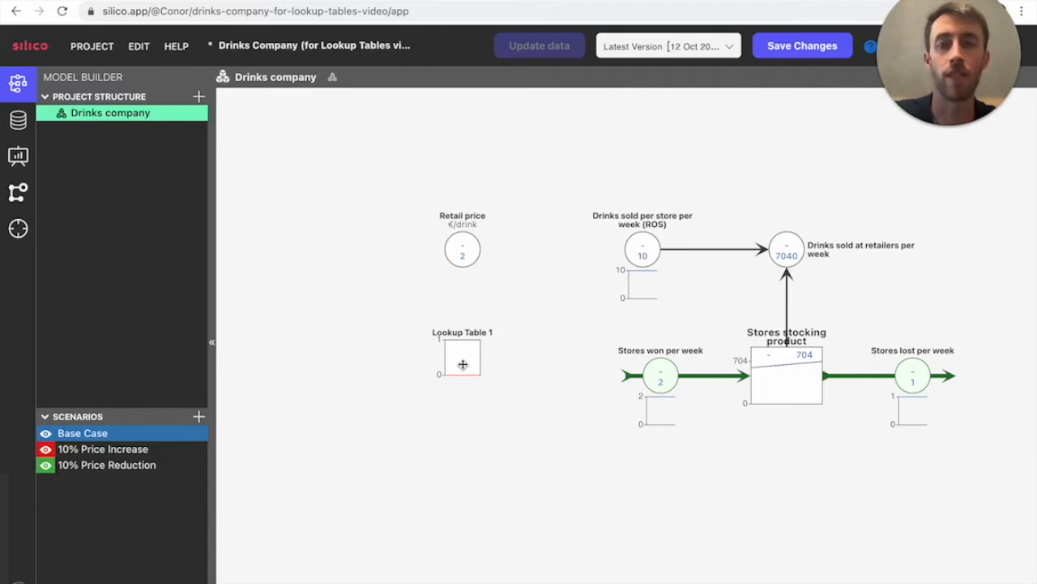
click(463, 364)
triple_click(891, 141)
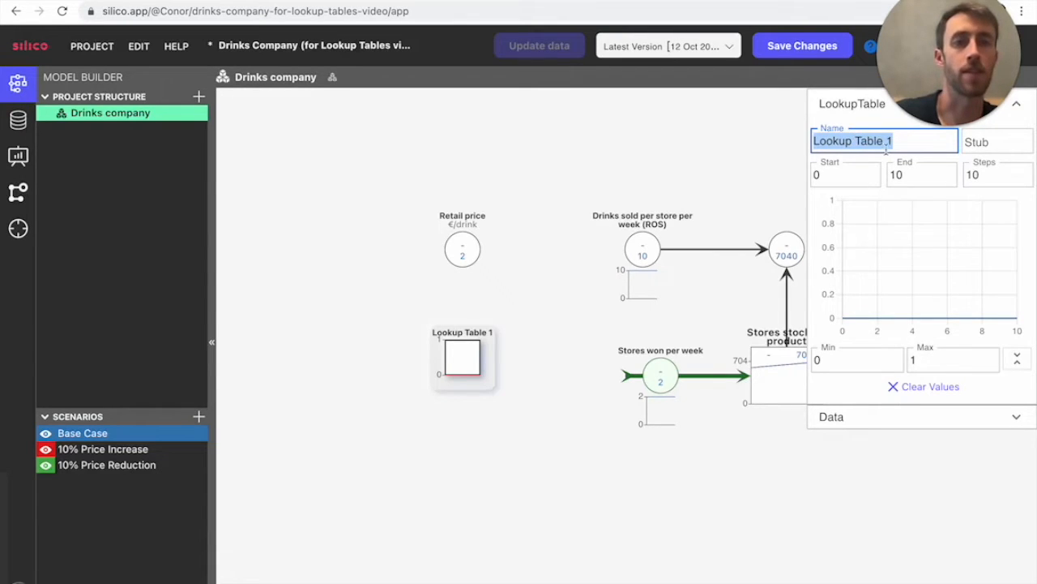
key(BackSpace)
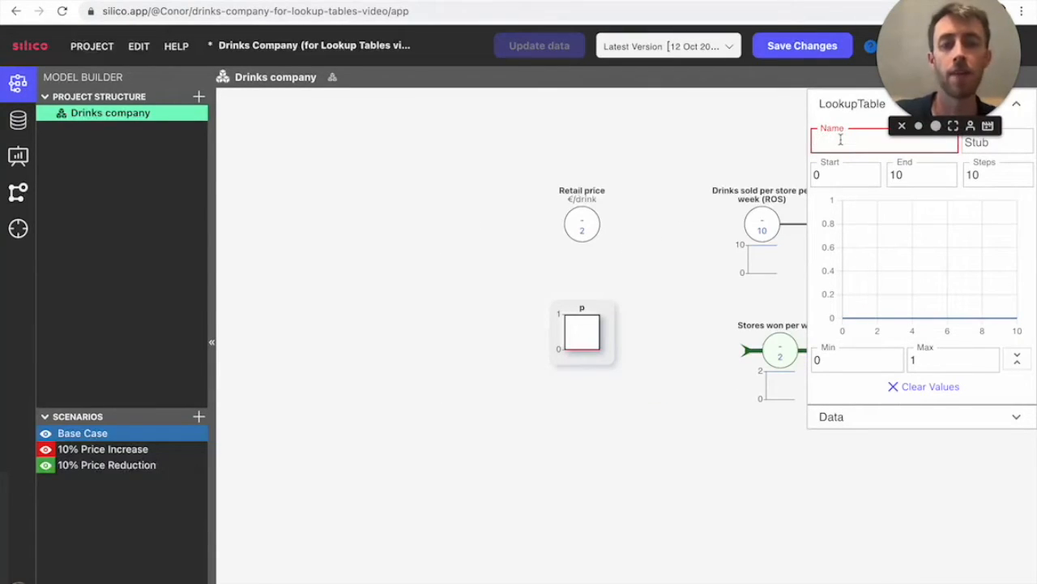
text(Price v)
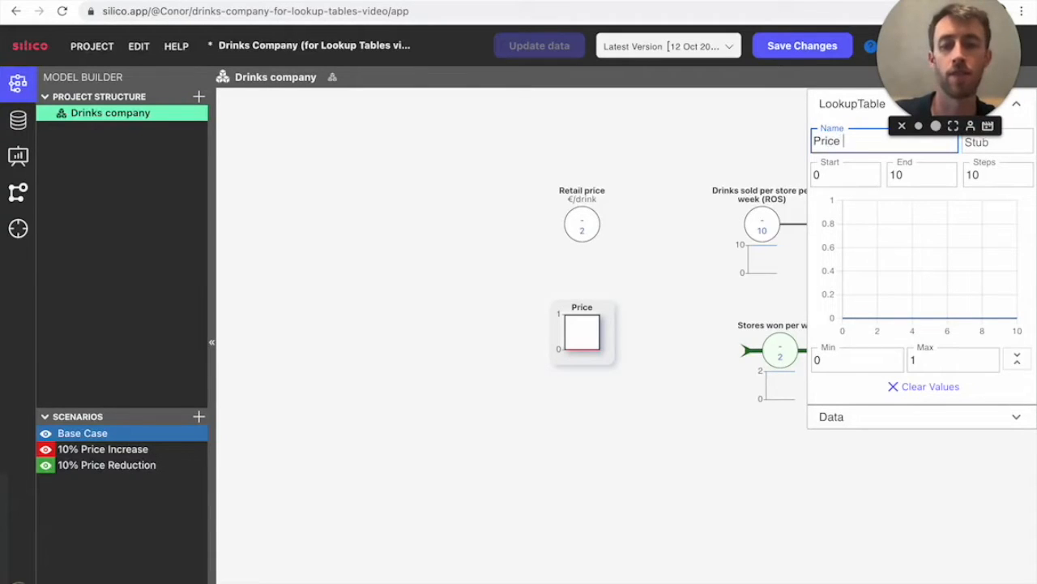
text(s ROS)
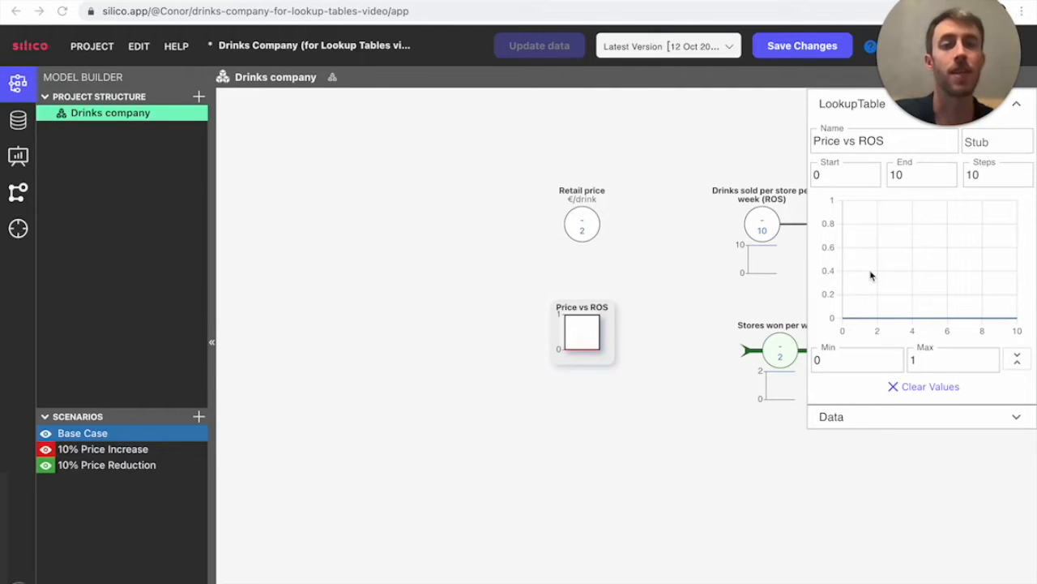
Set the Price vs ROS lookup table's input range to start at 1.50 and end at 4.00.
click(673, 363)
click(577, 335)
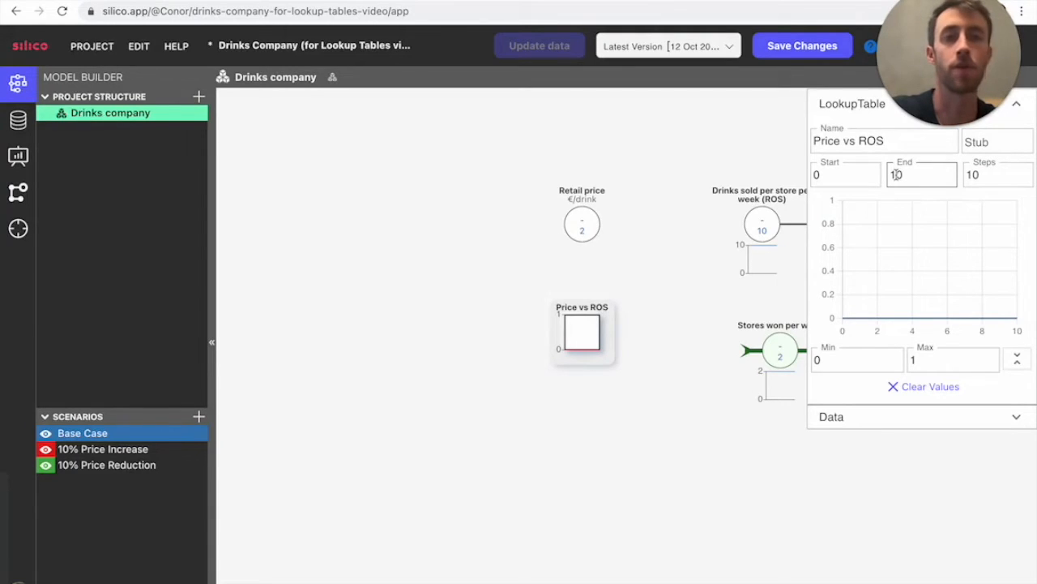
click(850, 181)
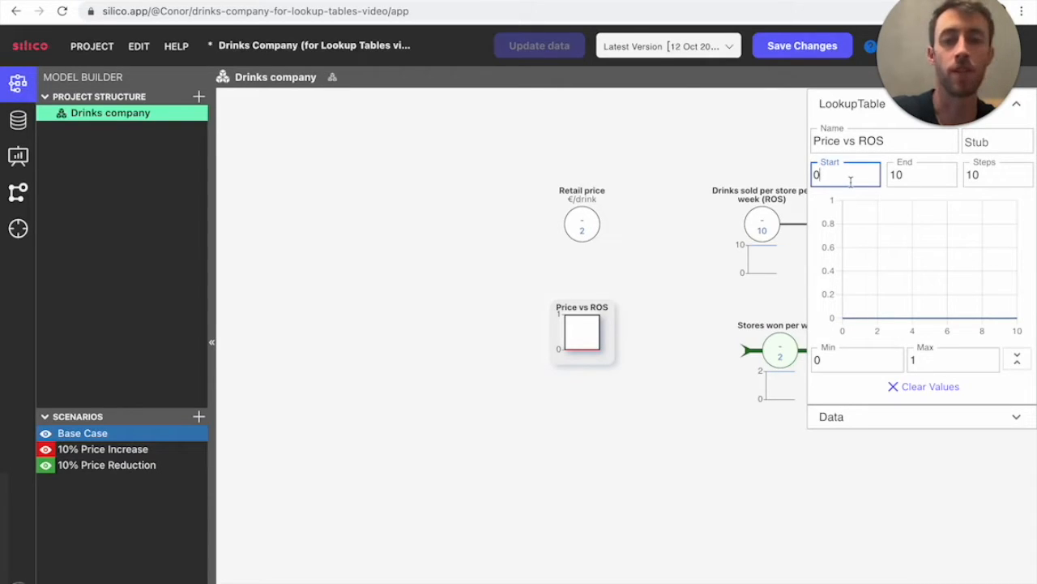
key(BackSpace)
text(1.5)
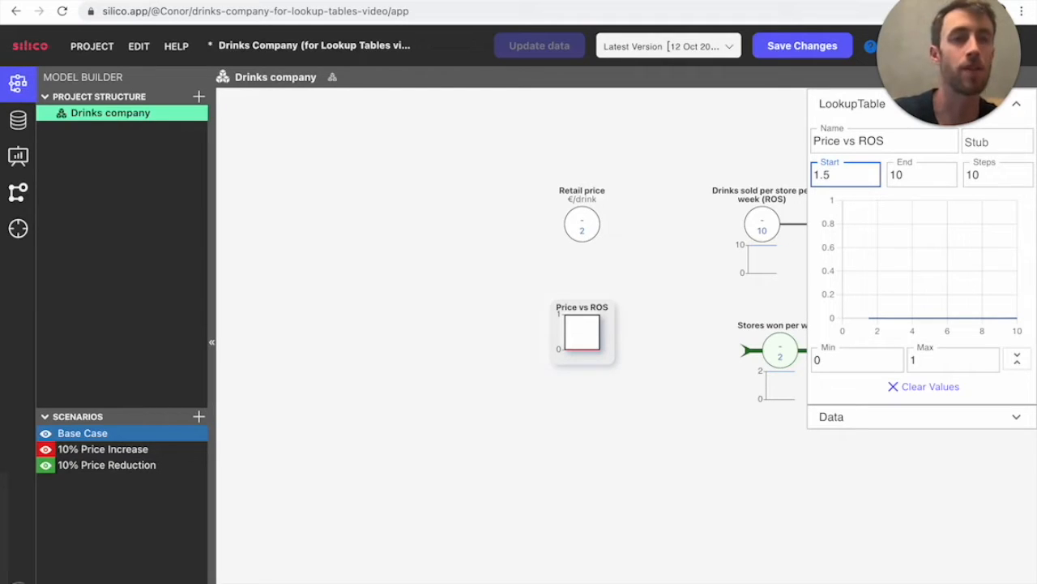
text(0)
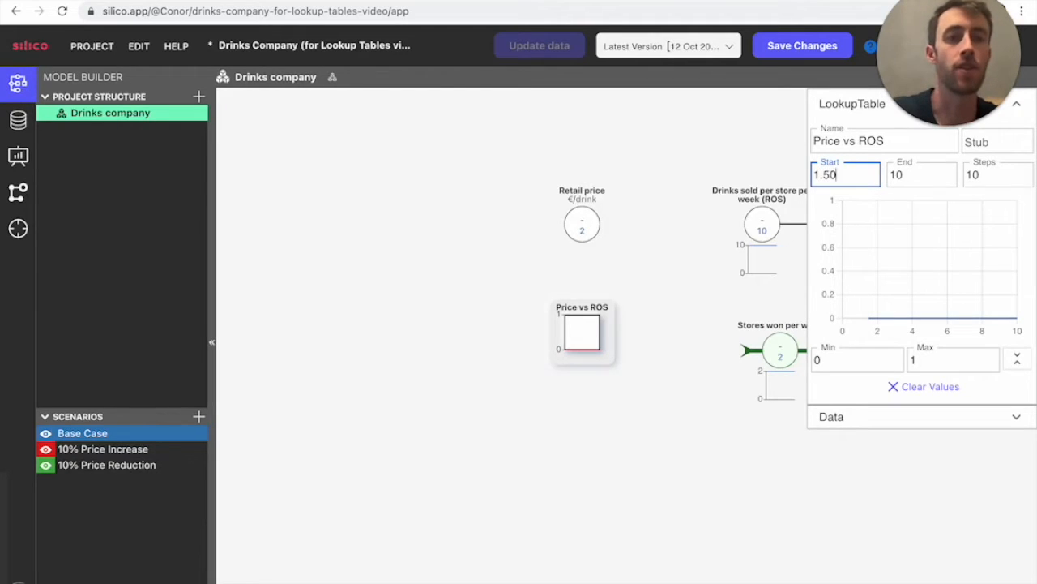
click(912, 178)
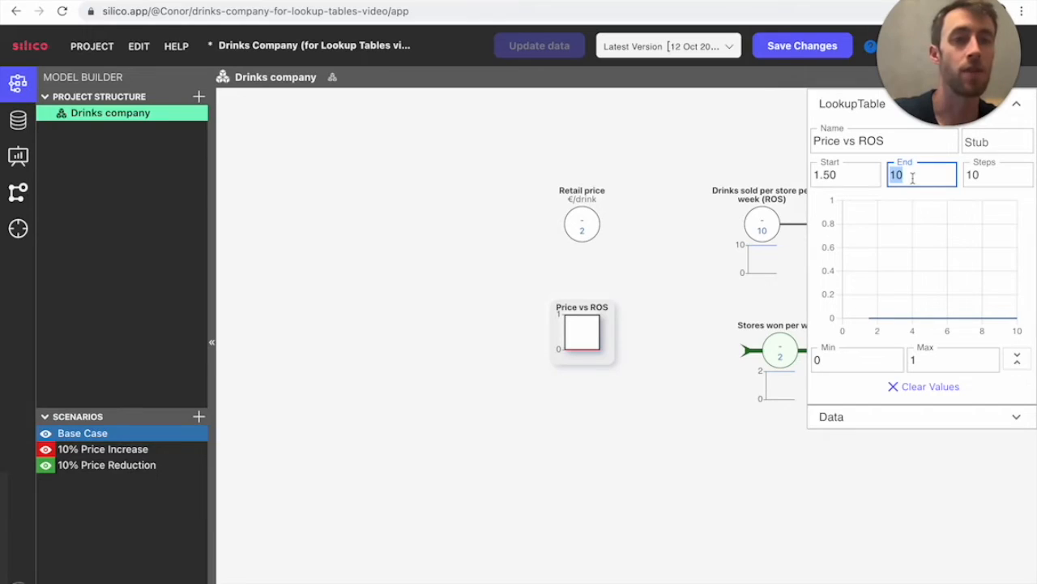
text(4)
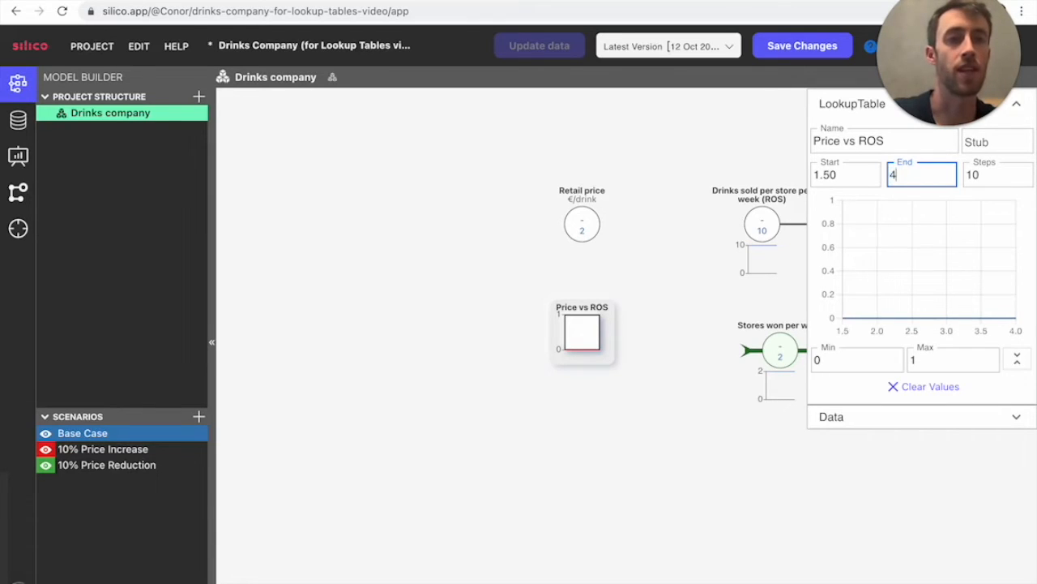
text(.00)
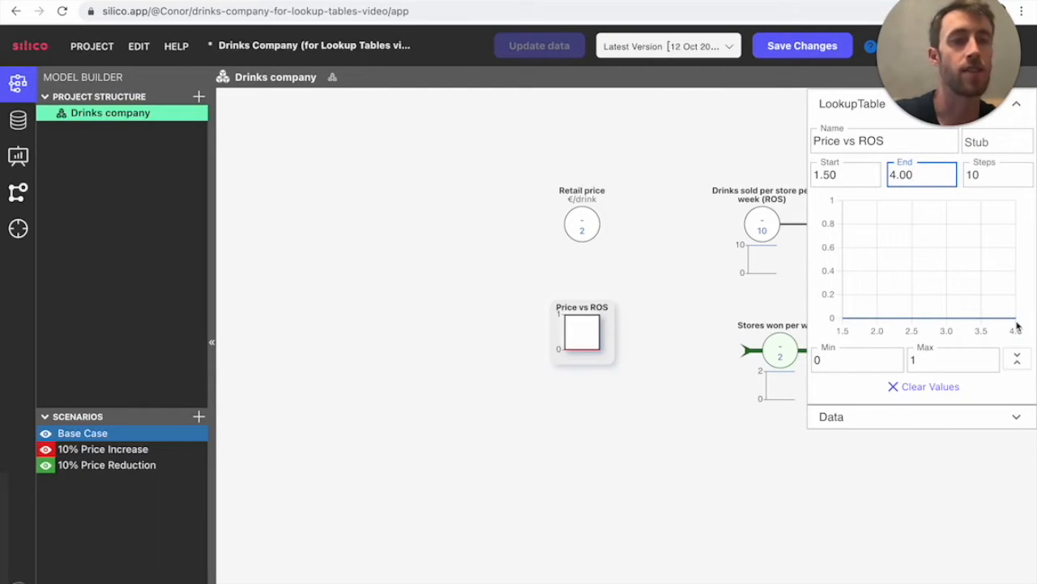
key(super+Tab)
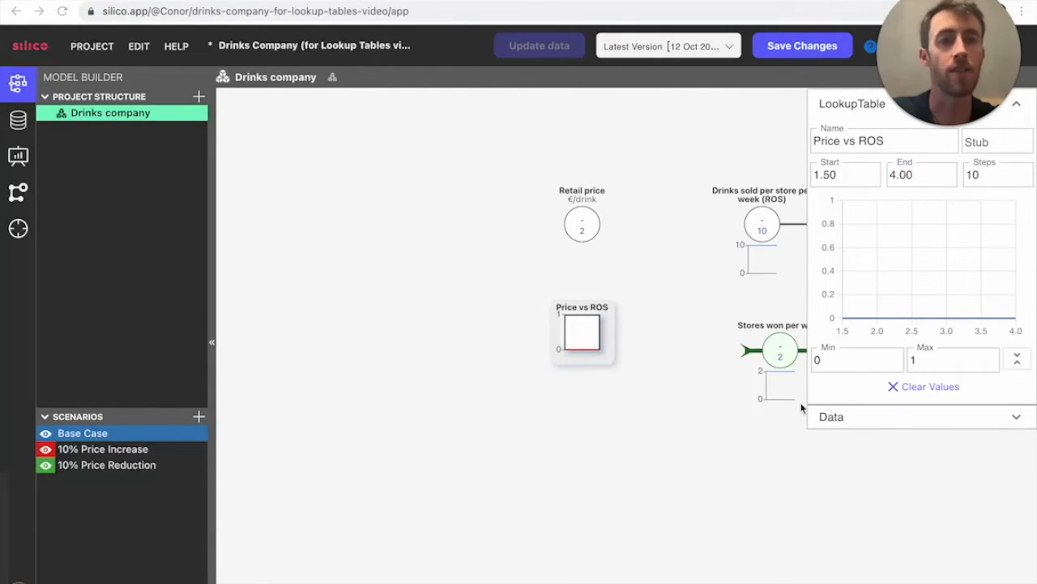
key(super+Tab)
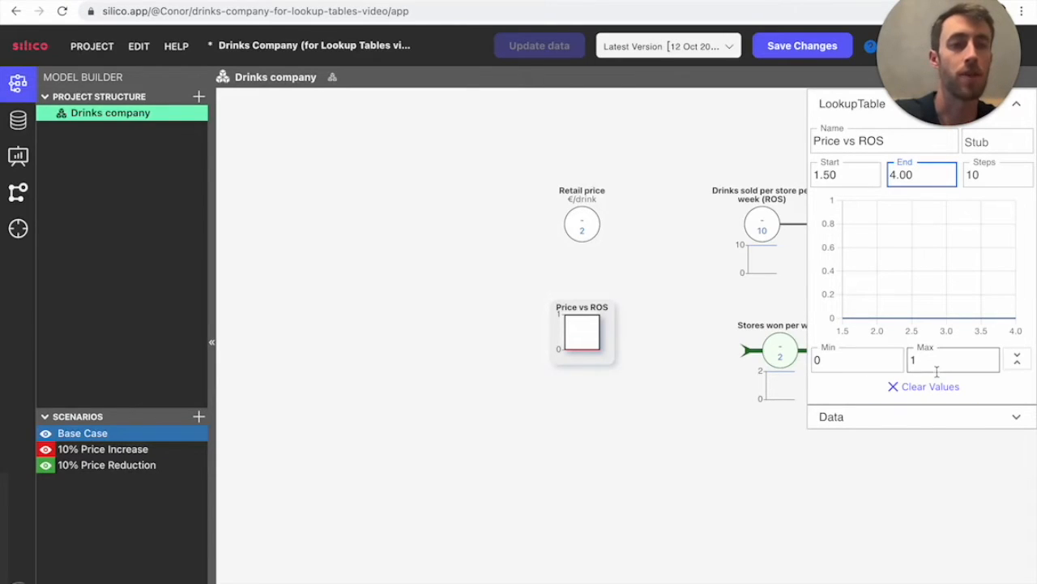
Set the maximum output value of the Price vs ROS lookup table to 30.
click(828, 362)
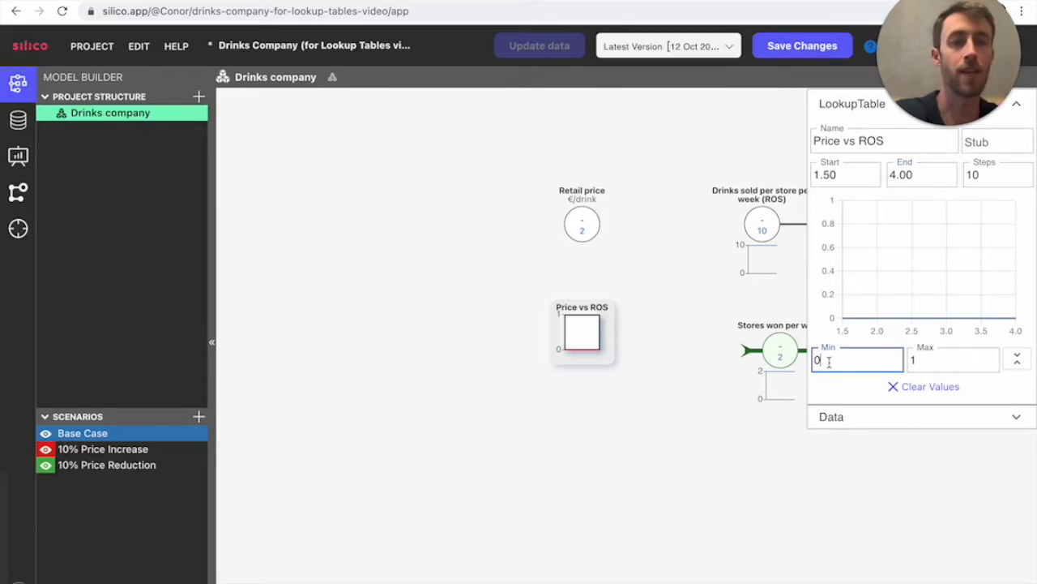
click(942, 364)
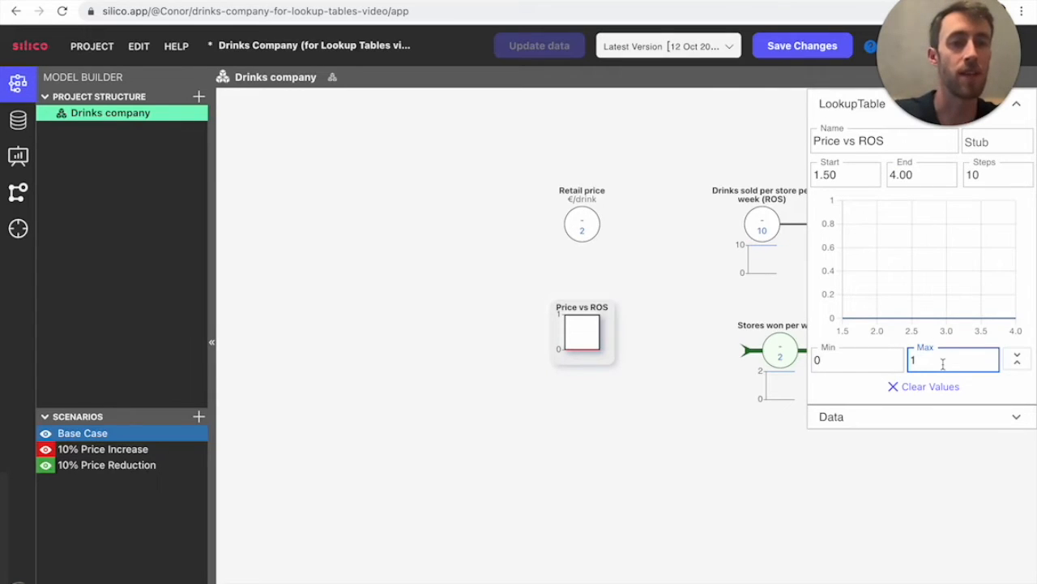
key(BackSpace)
text(30)
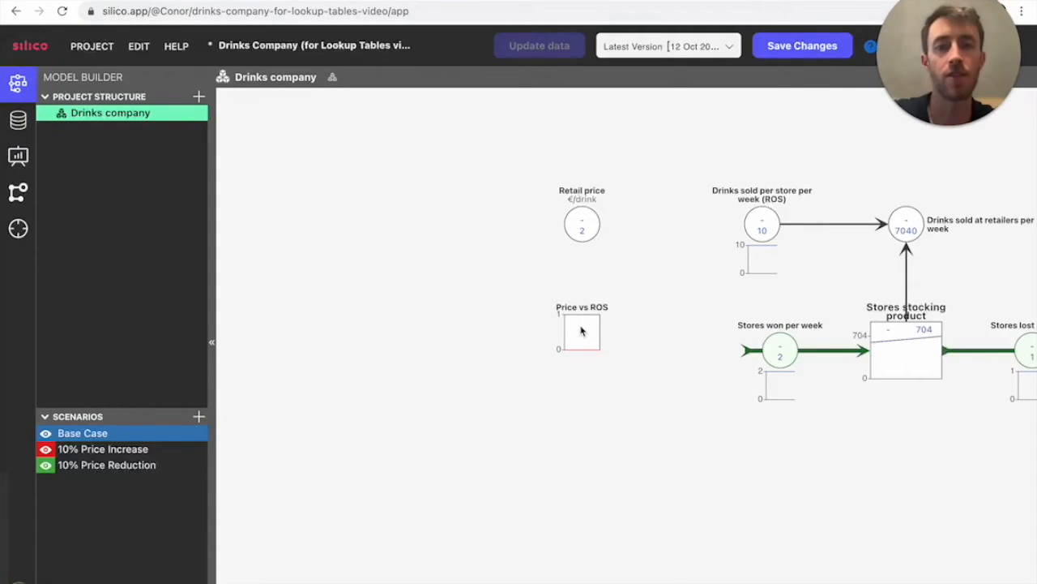
Expand the data values of the Price vs ROS lookup table and set its number of steps to 1.
click(581, 331)
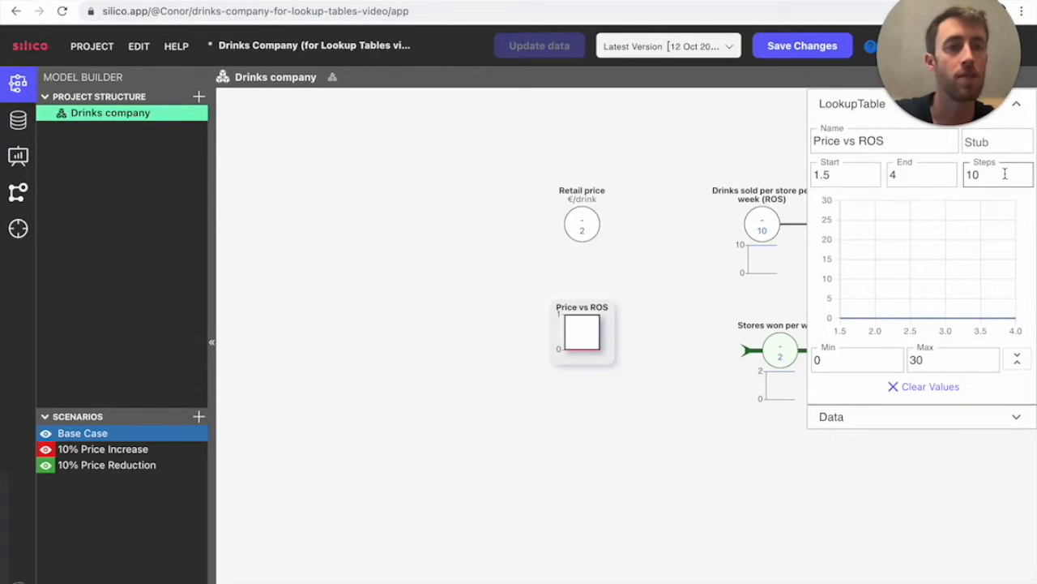
click(894, 430)
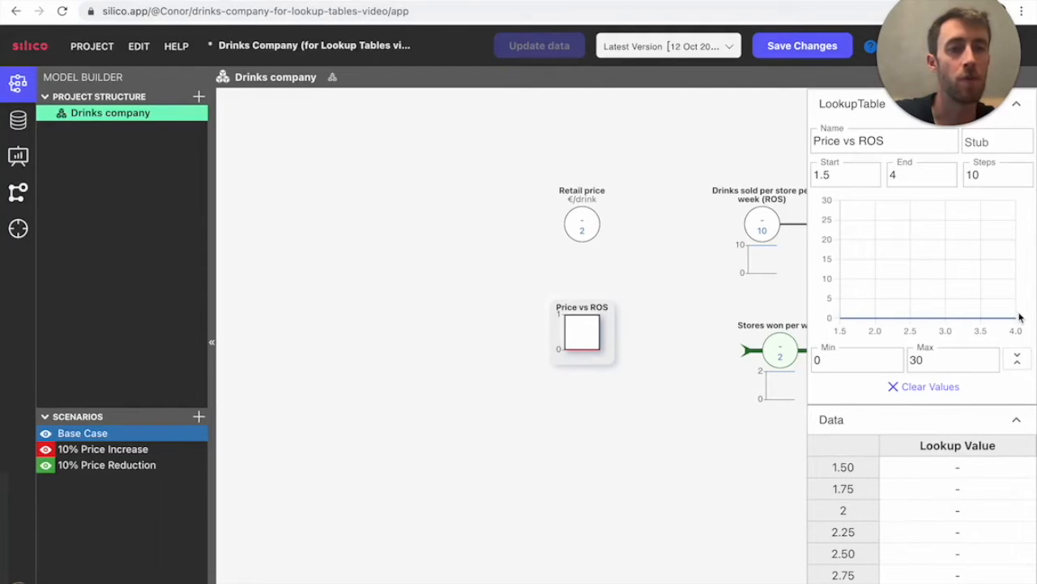
scroll(851, 487, down, 2)
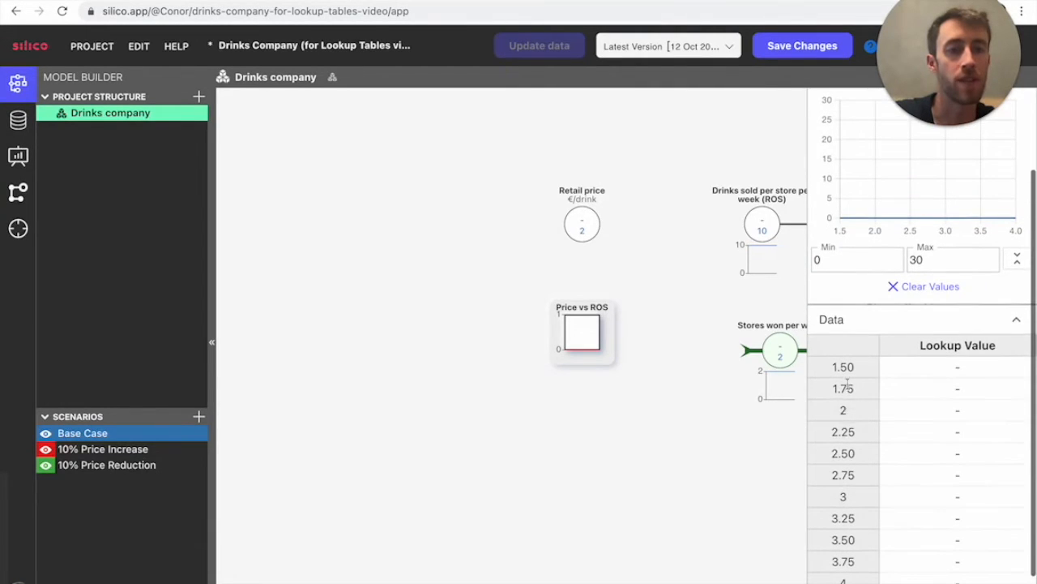
scroll(872, 422, down, 1)
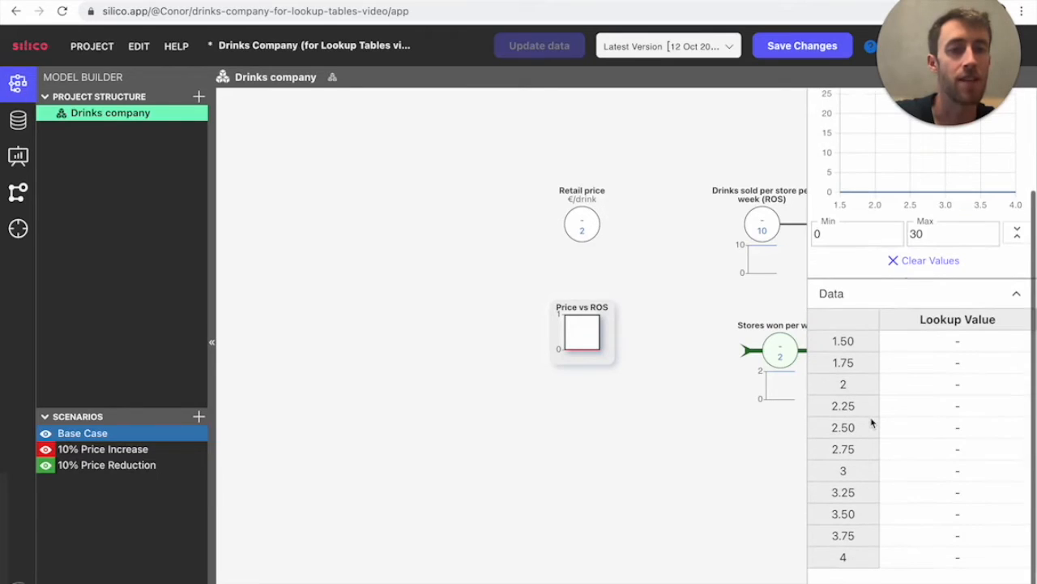
scroll(872, 421, up, 3)
click(1005, 173)
key(BackSpace)
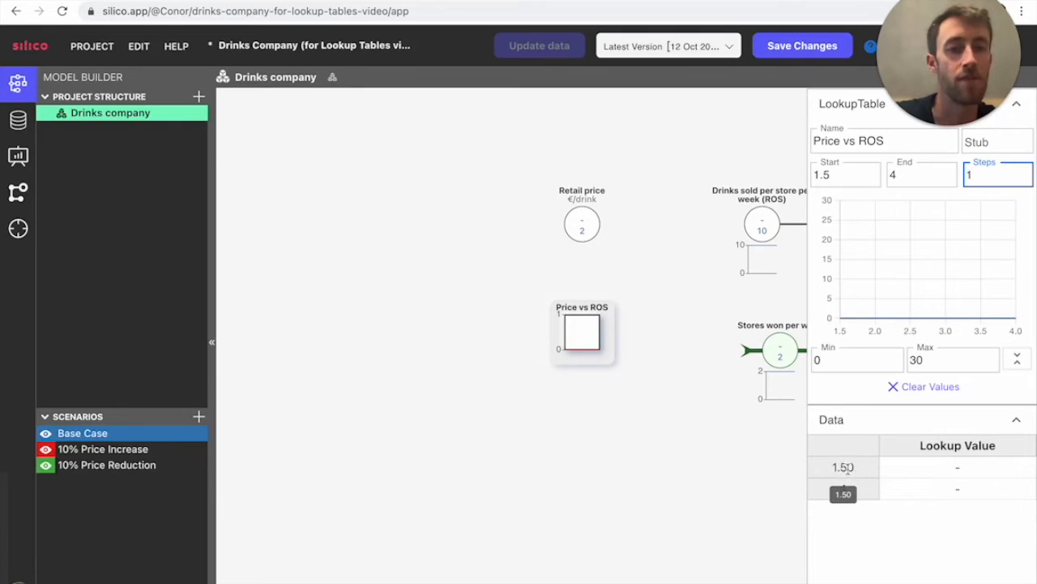
Enter lookup values of 30 for price 1.50 and 0 for price 4 in the Price vs ROS table.
click(957, 467)
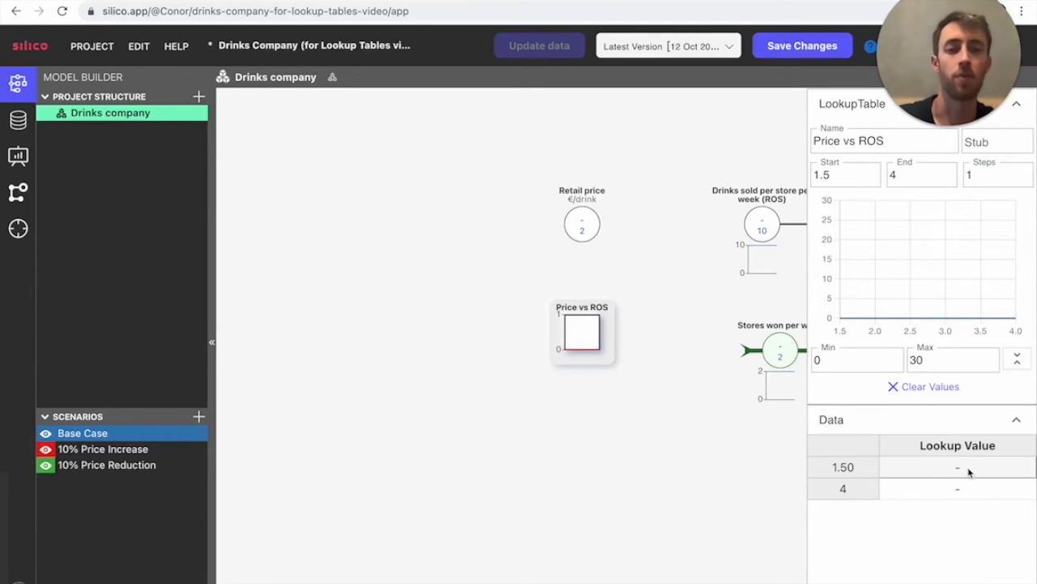
text(30)
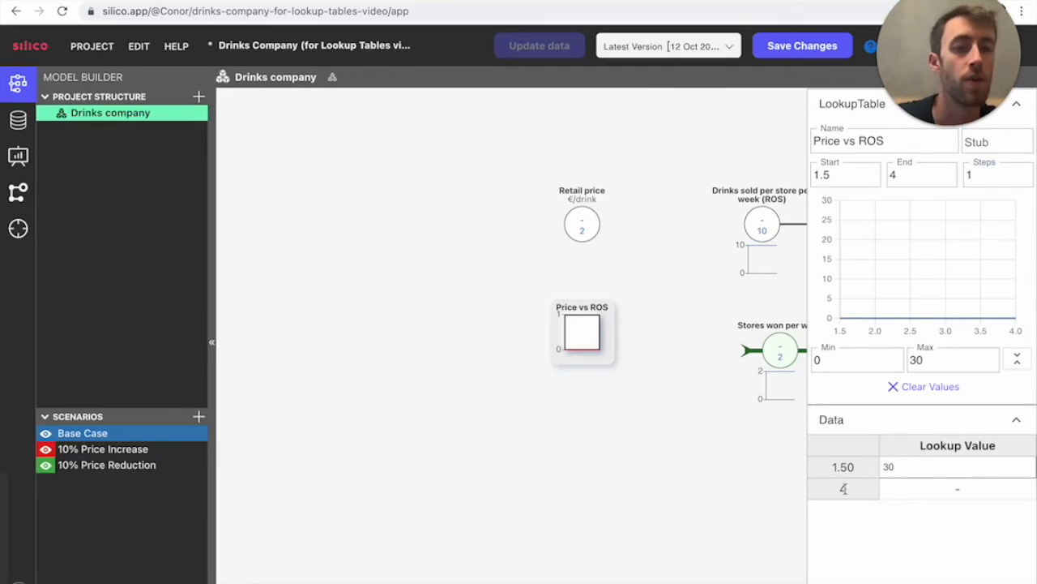
click(954, 496)
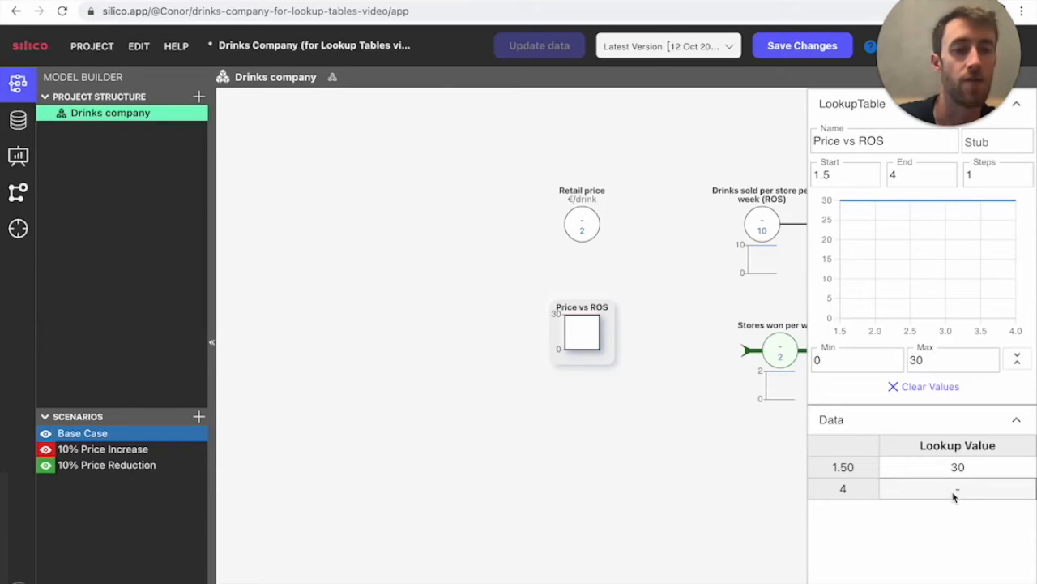
text(0)
key(Return)
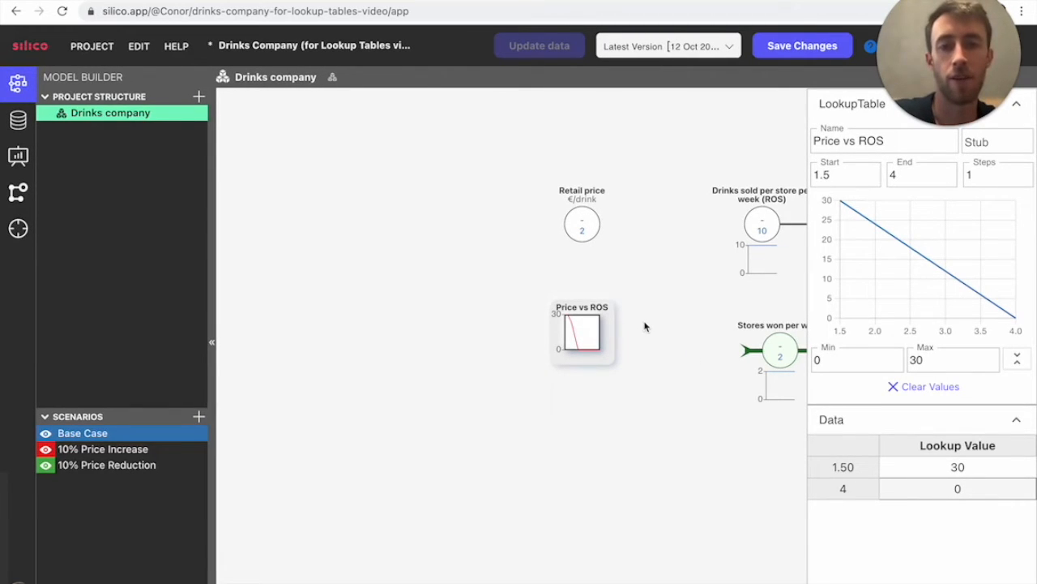
Connect both Retail price and the Price vs ROS lookup table to Drinks sold per store per week (ROS).
scroll(644, 325, right, 3)
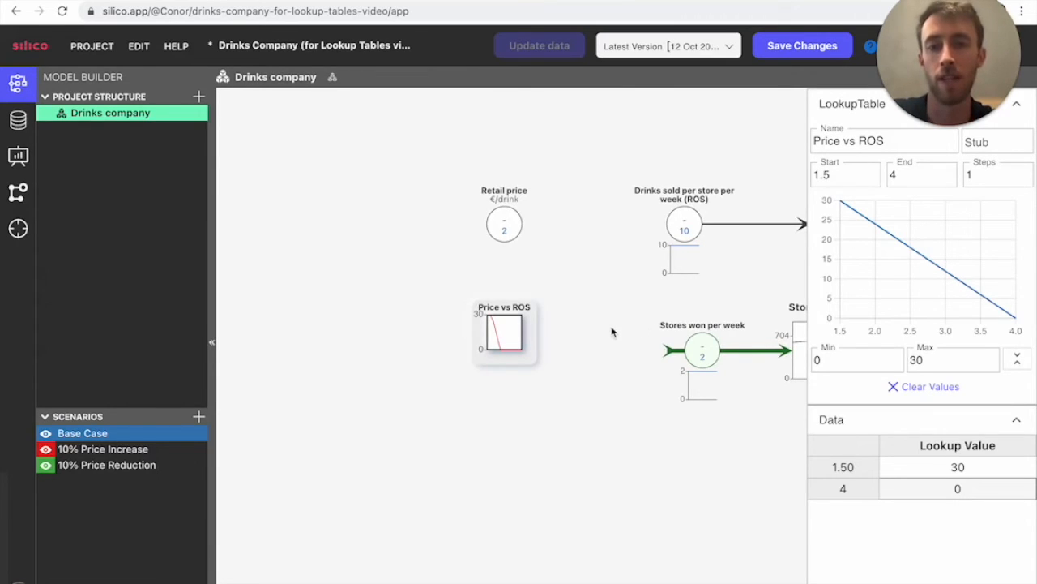
drag(526, 226, 668, 225)
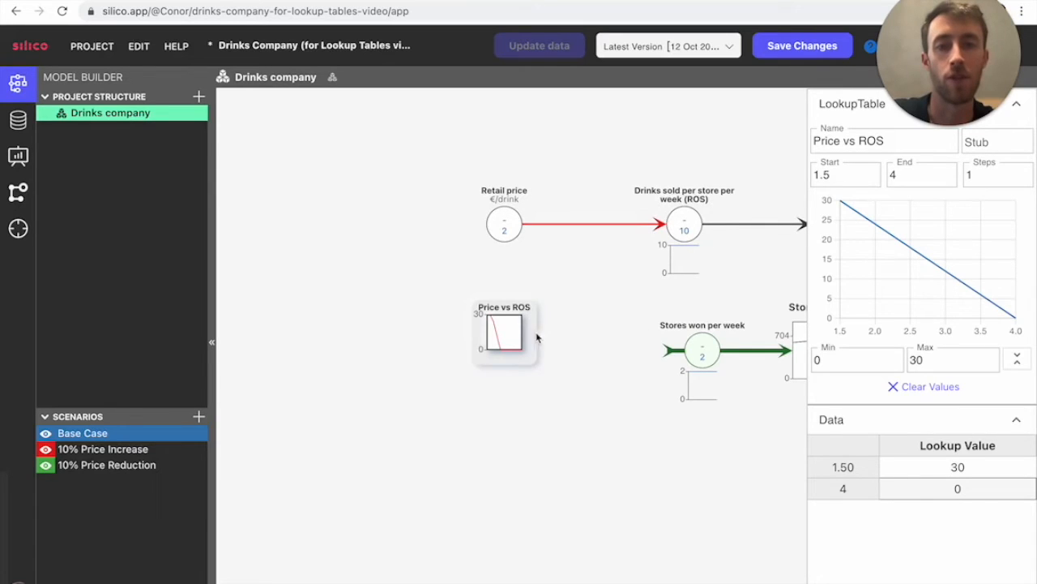
drag(531, 331, 667, 224)
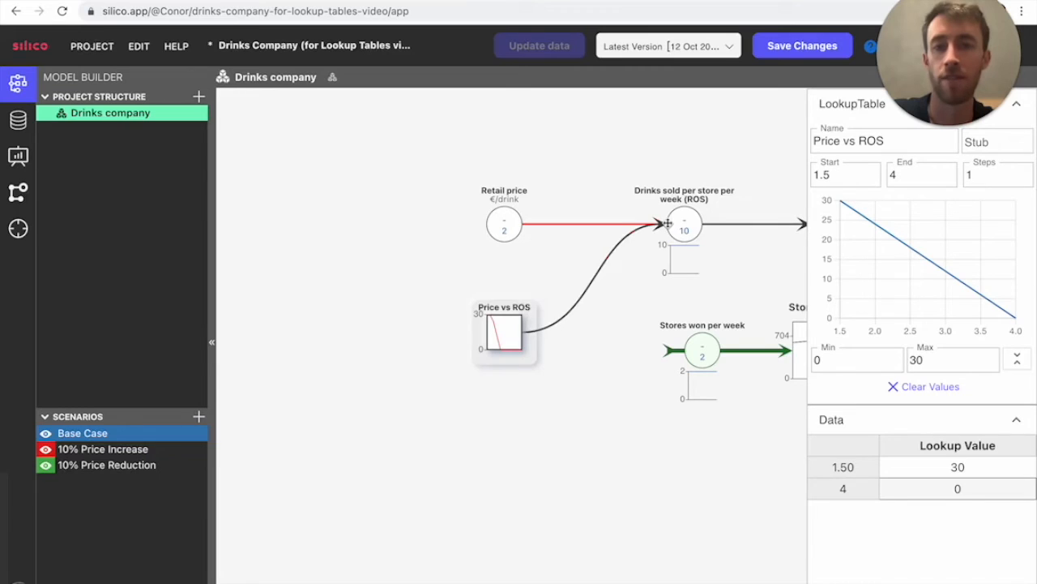
Replace the formula of Drinks sold per store per week (ROS) with "Price vs ROS"("Retail price").
scroll(693, 266, right, 5)
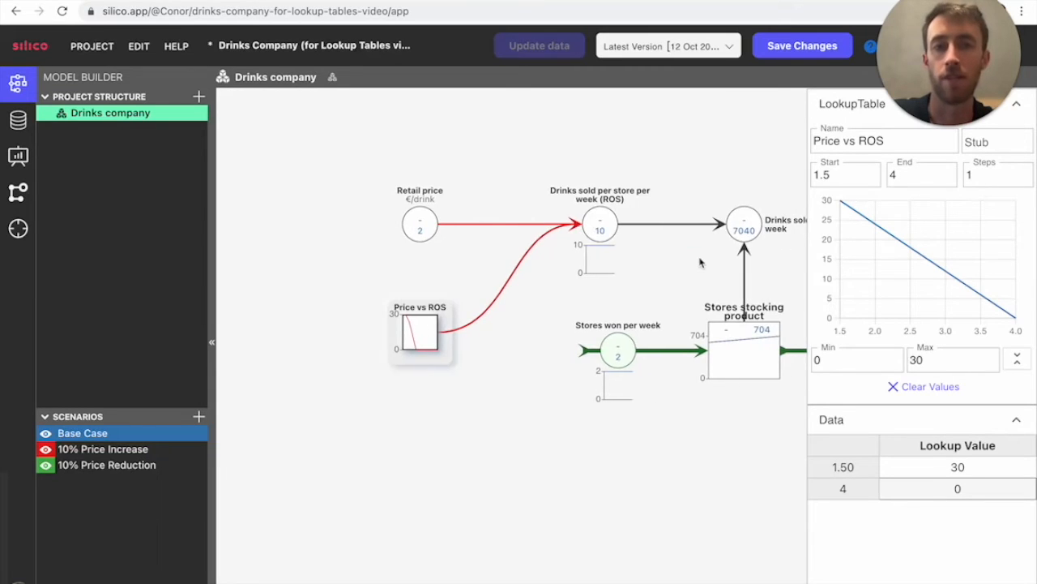
click(598, 222)
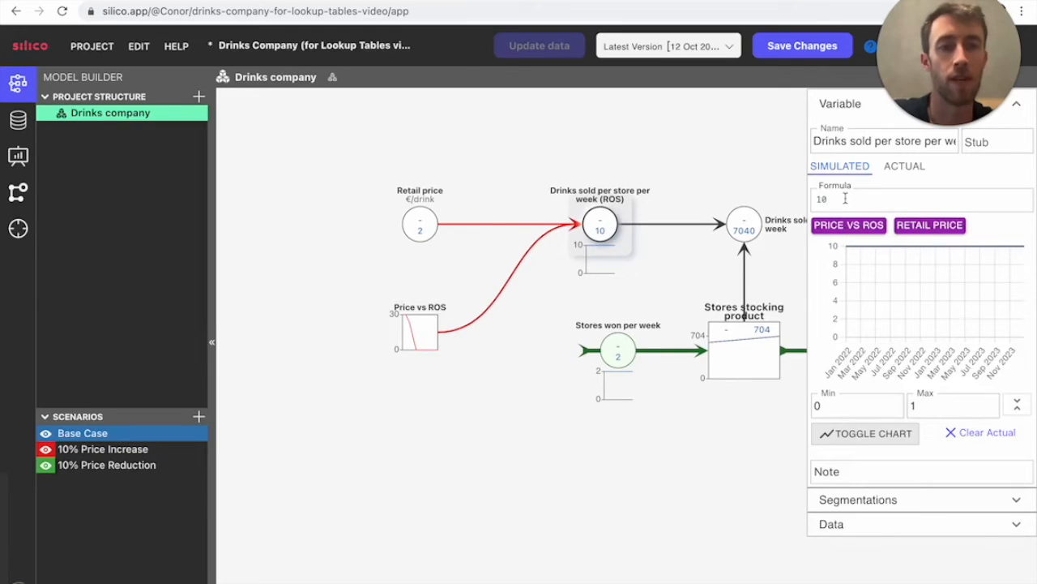
click(846, 199)
key(BackSpace)
key(BackSpace)
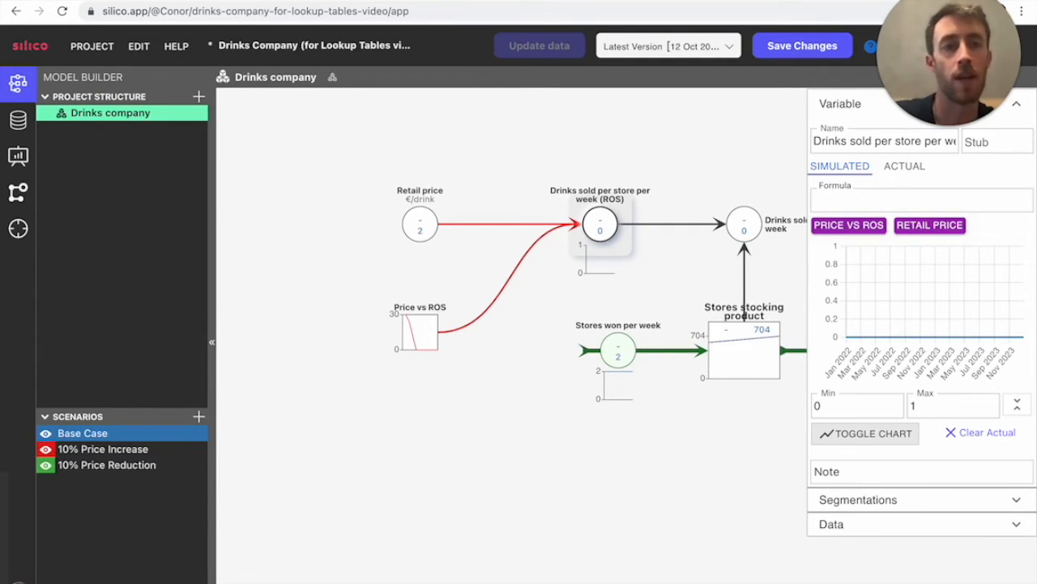
click(839, 226)
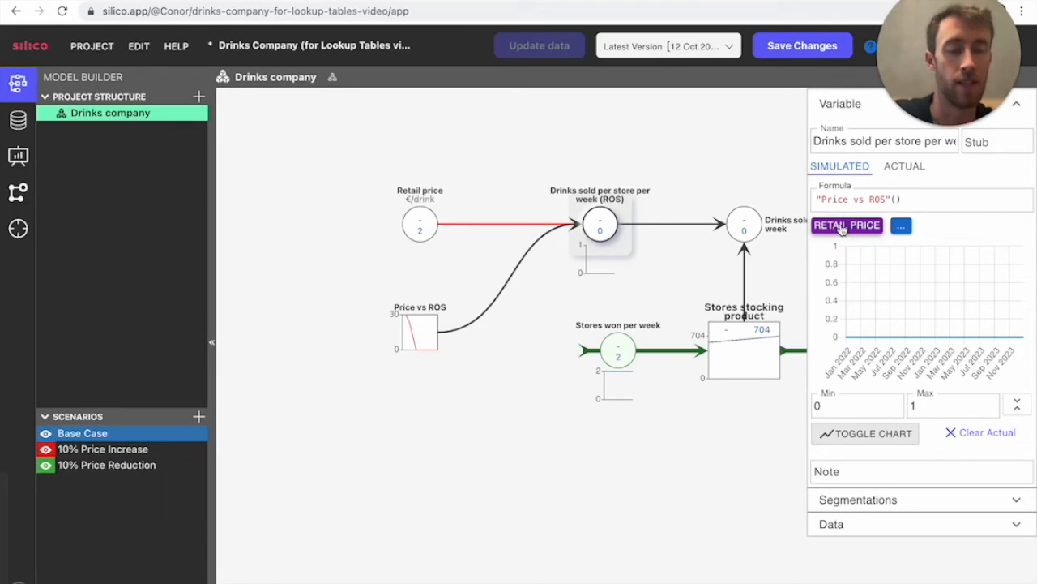
click(841, 227)
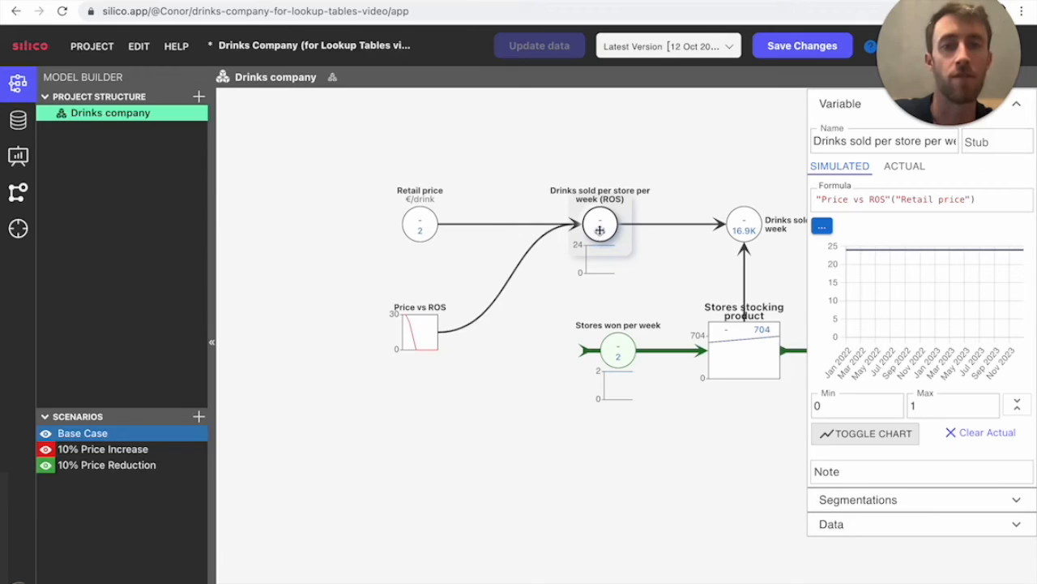
Expand the data values of the Price vs ROS lookup table and set its number of steps to 25.
click(423, 332)
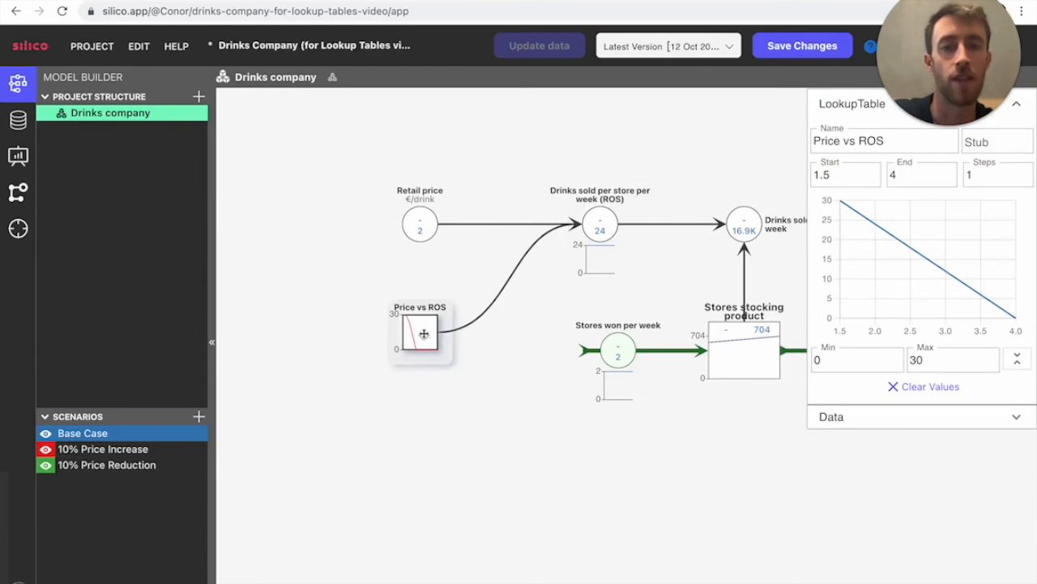
click(901, 416)
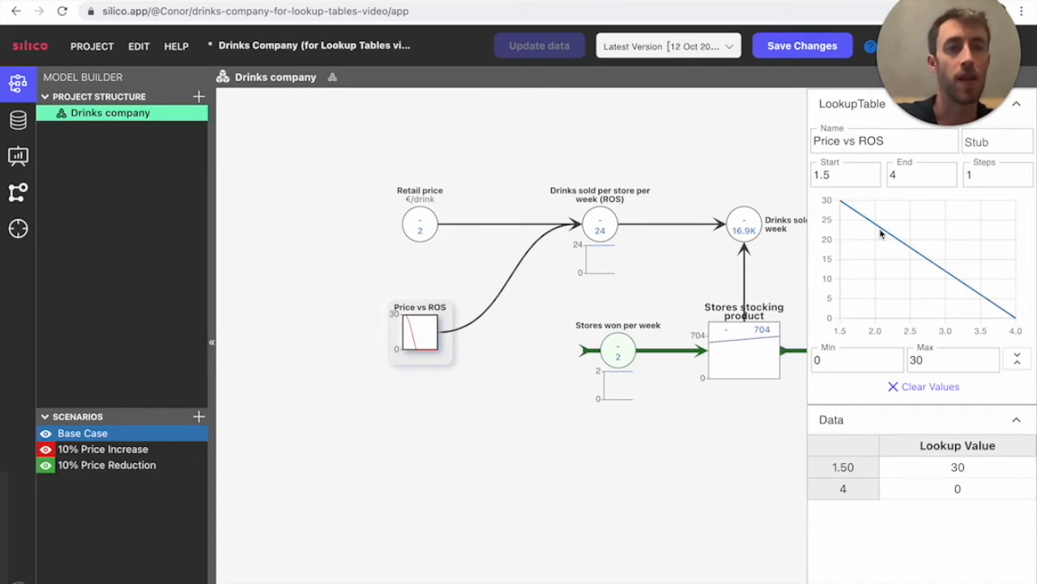
click(1005, 180)
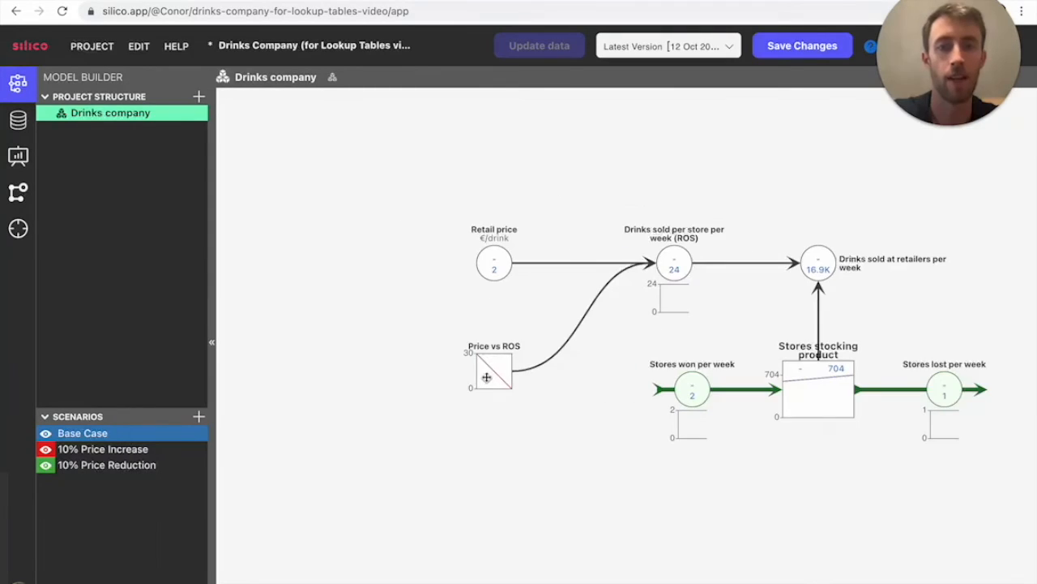
click(487, 375)
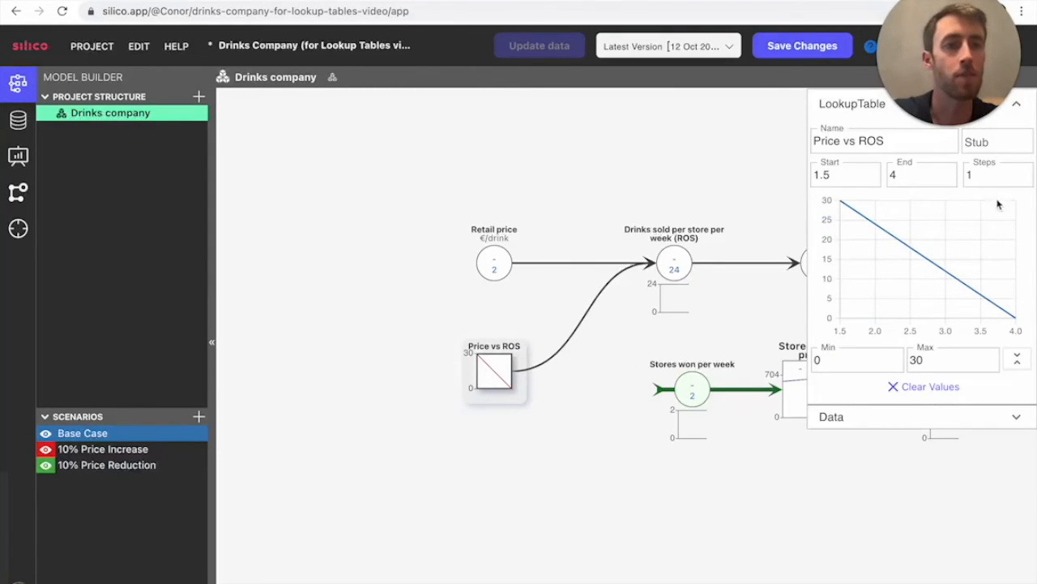
click(1017, 422)
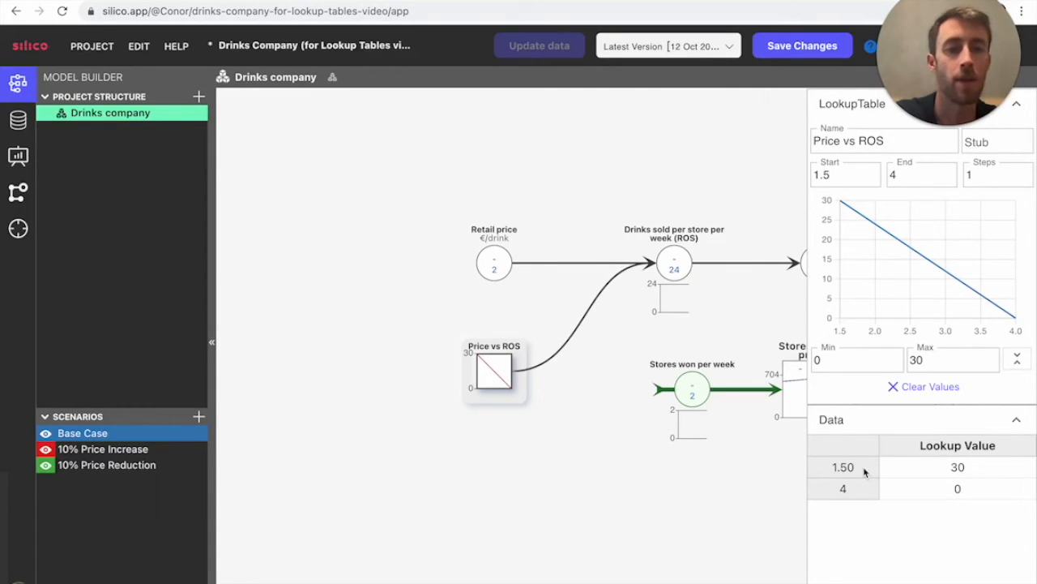
click(996, 171)
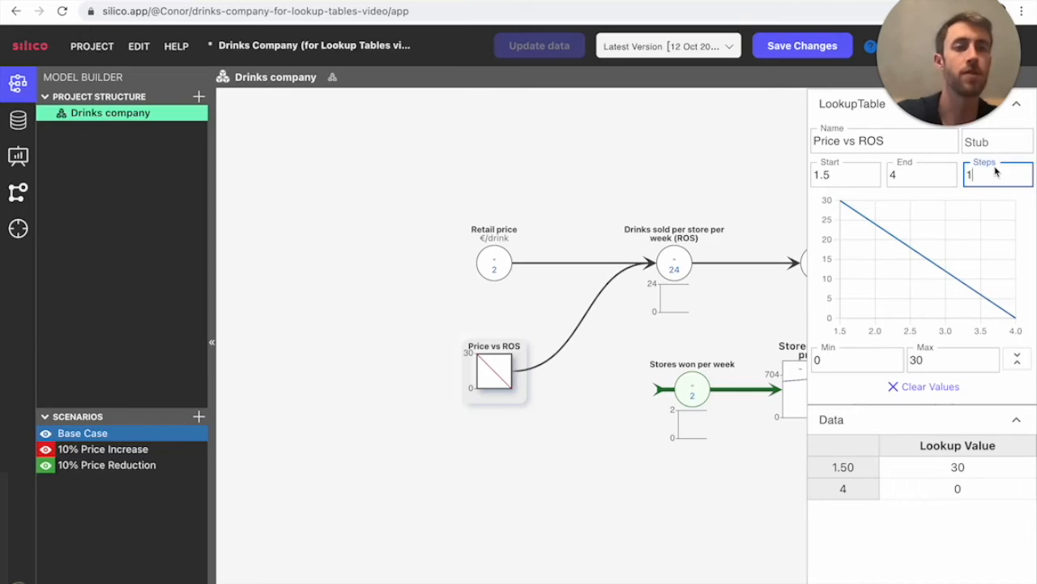
key(BackSpace)
text(25)
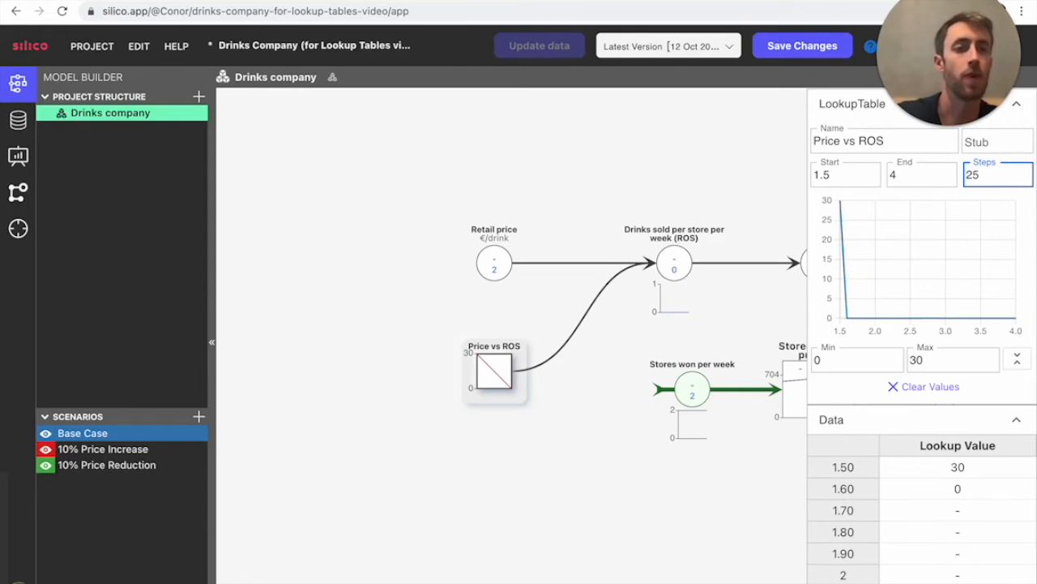
Enter lookup values of 0 for price 4 and 10 for price 2 in the Price vs ROS table.
scroll(904, 493, down, 3)
scroll(904, 497, up, 3)
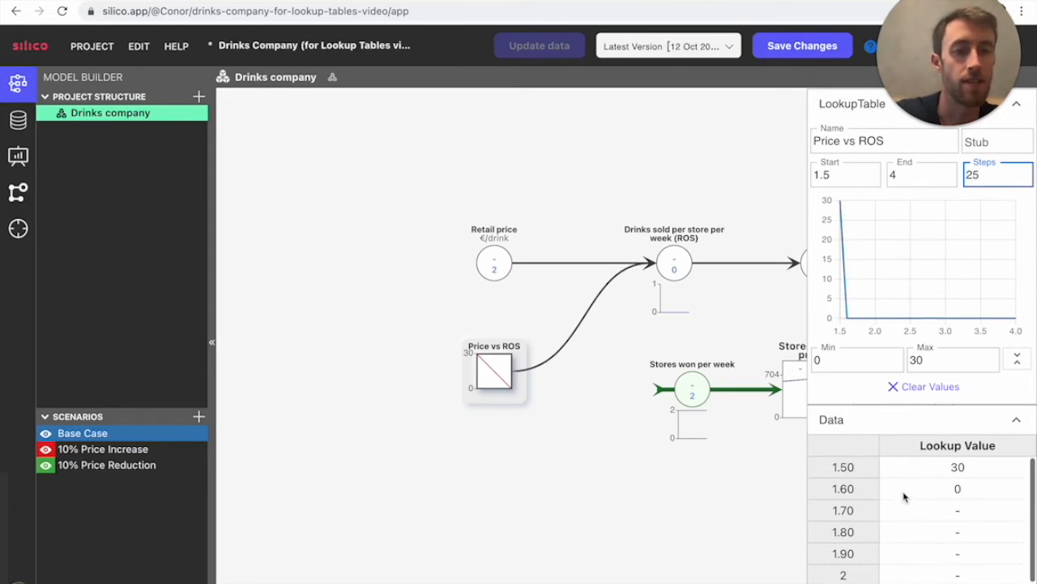
scroll(859, 488, down, 3)
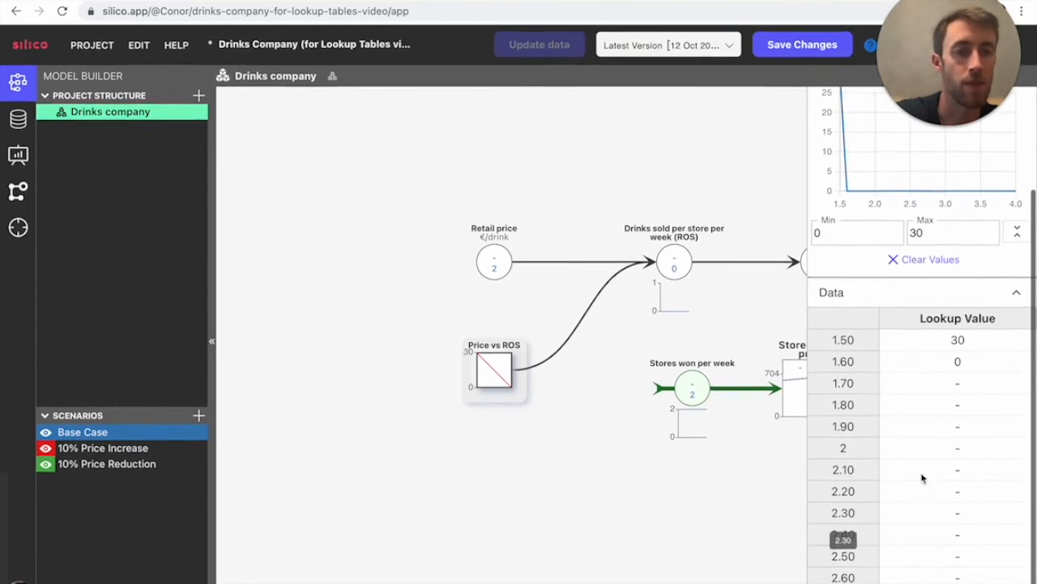
scroll(956, 391, down, 5)
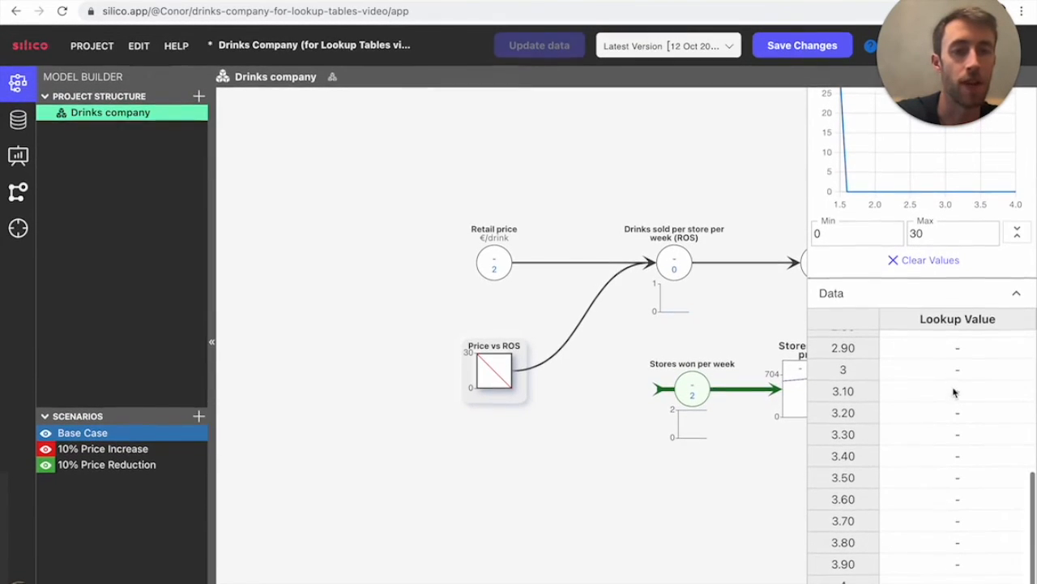
scroll(936, 400, up, 5)
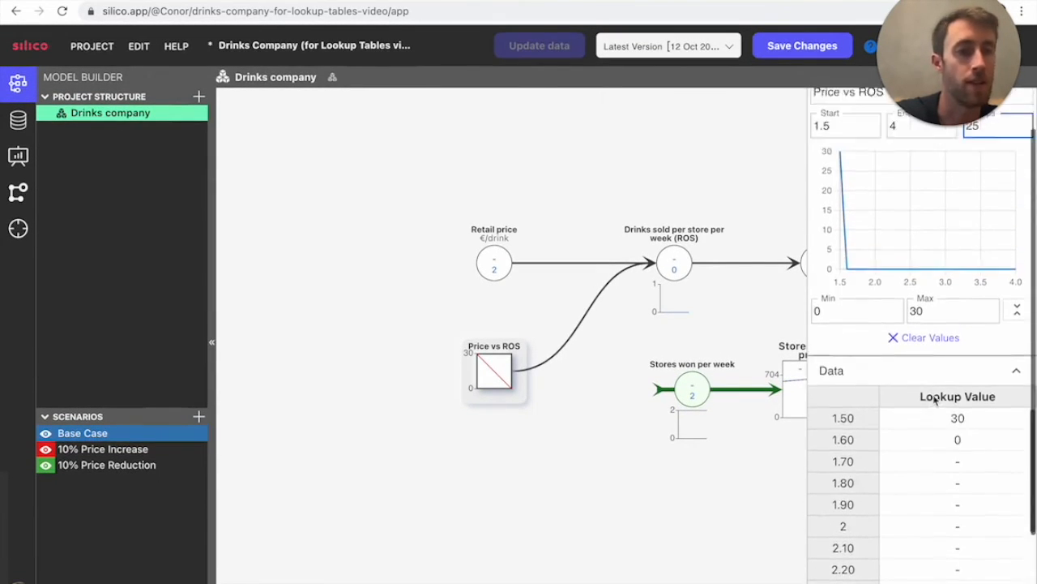
scroll(937, 399, up, 2)
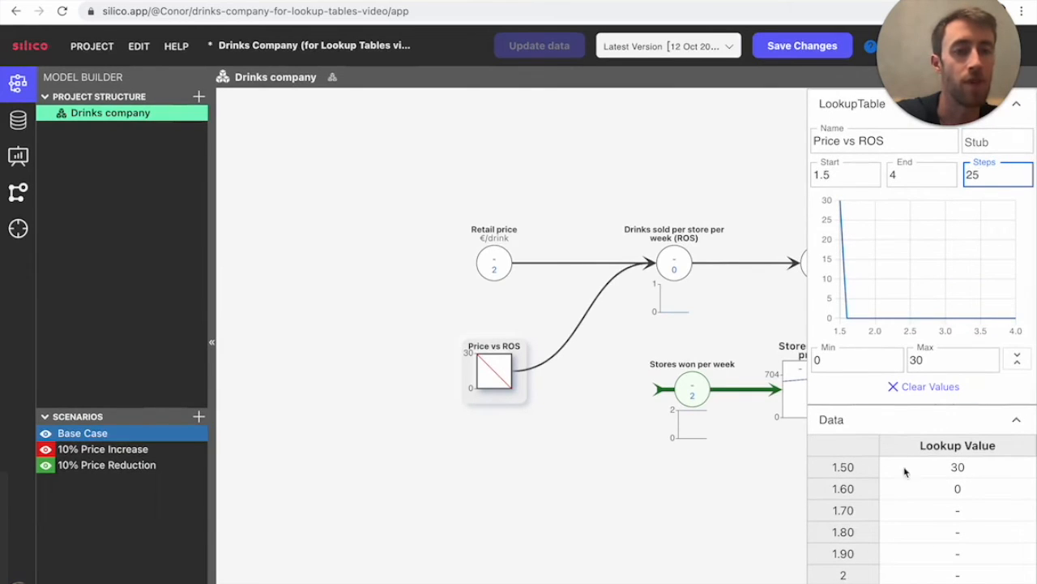
scroll(945, 470, down, 6)
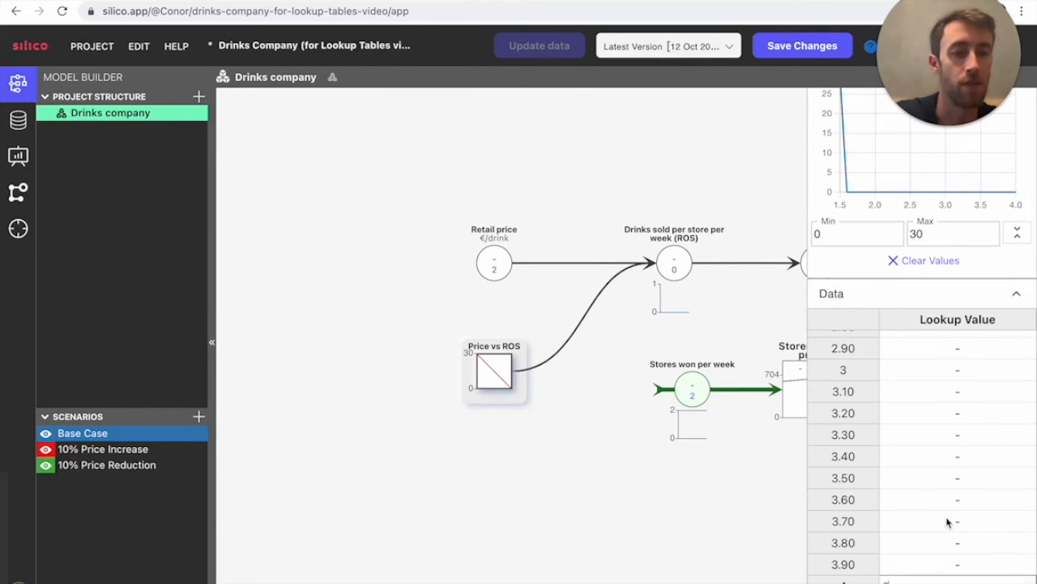
scroll(947, 522, up, 4)
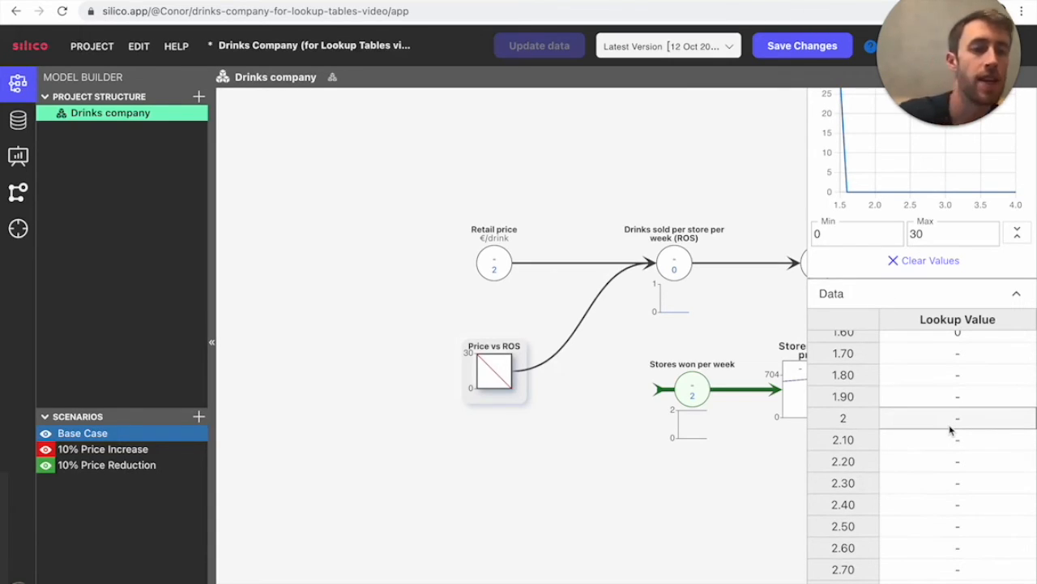
text(10)
key(Return)
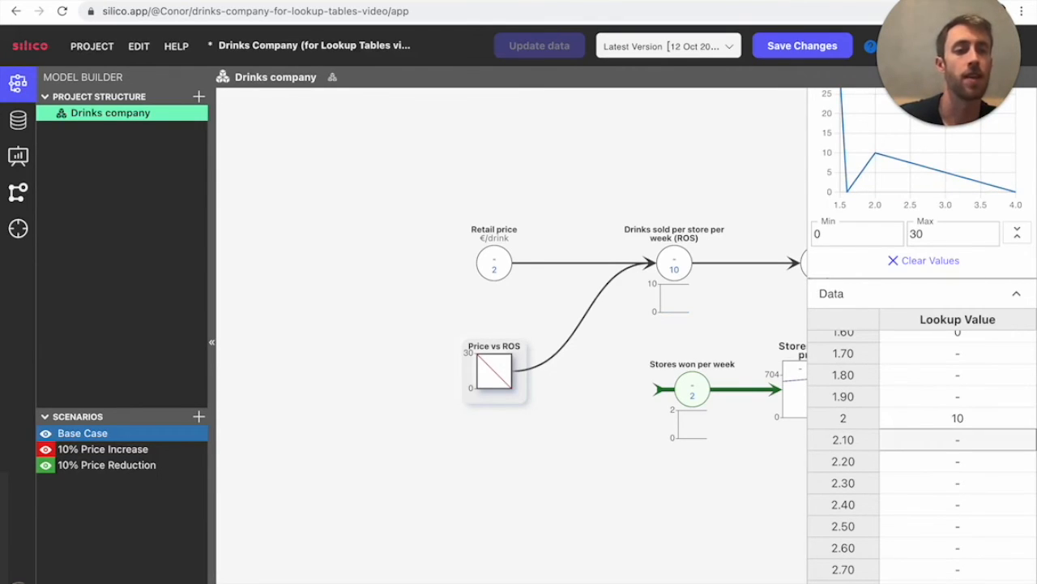
Set the lookup values for prices 1.90, 1.80, 1.70 and 1.60 to 18, 22, 26 and 28 respectively.
scroll(991, 405, up, 1)
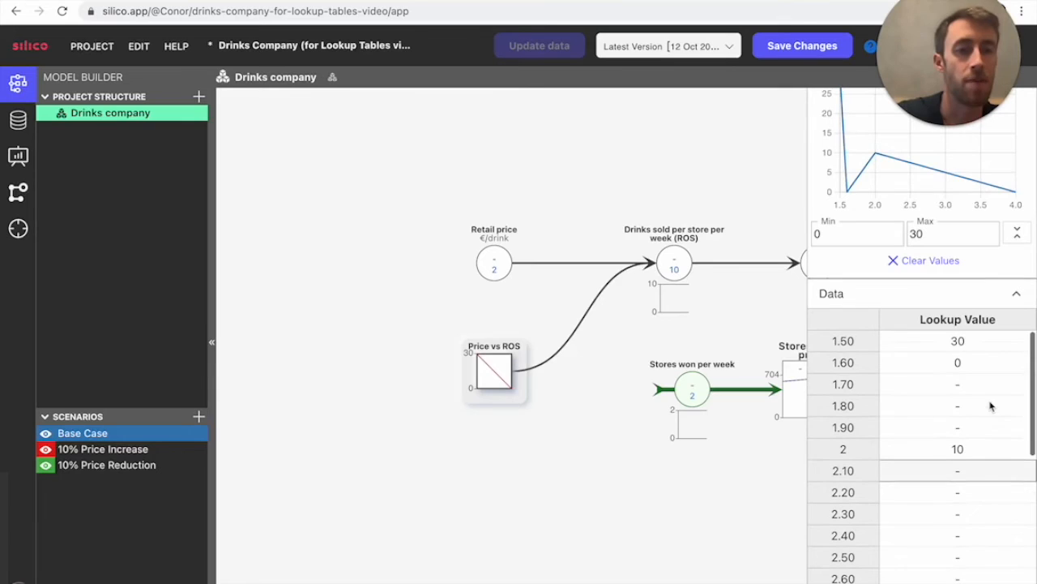
click(960, 430)
text(18)
key(Return)
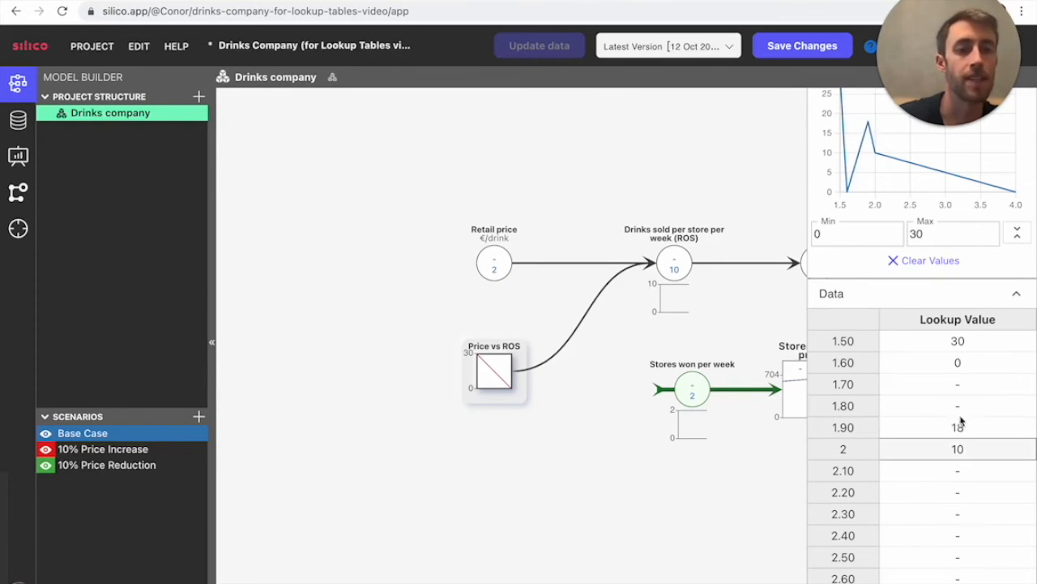
click(959, 404)
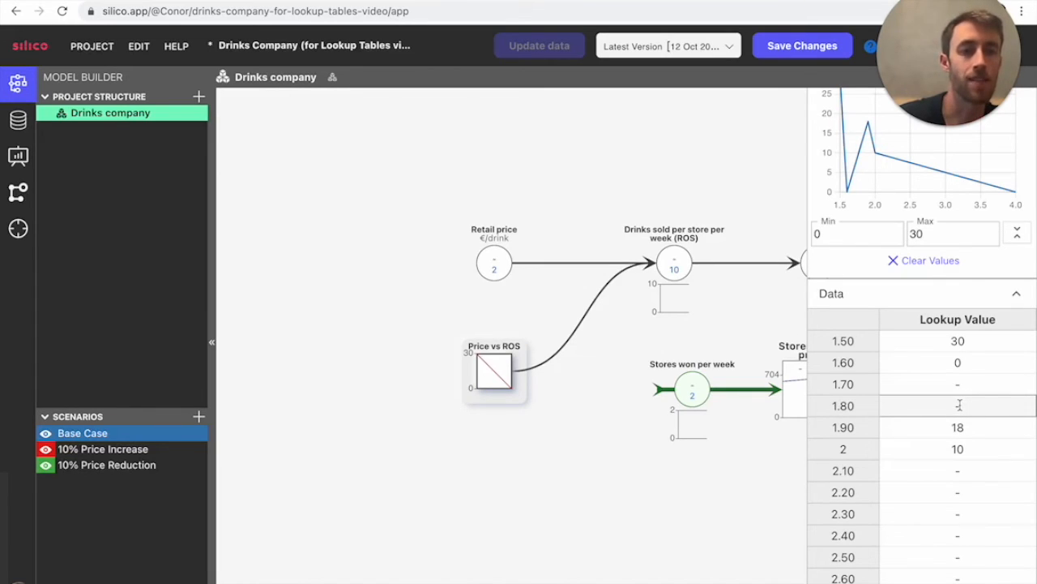
text(22)
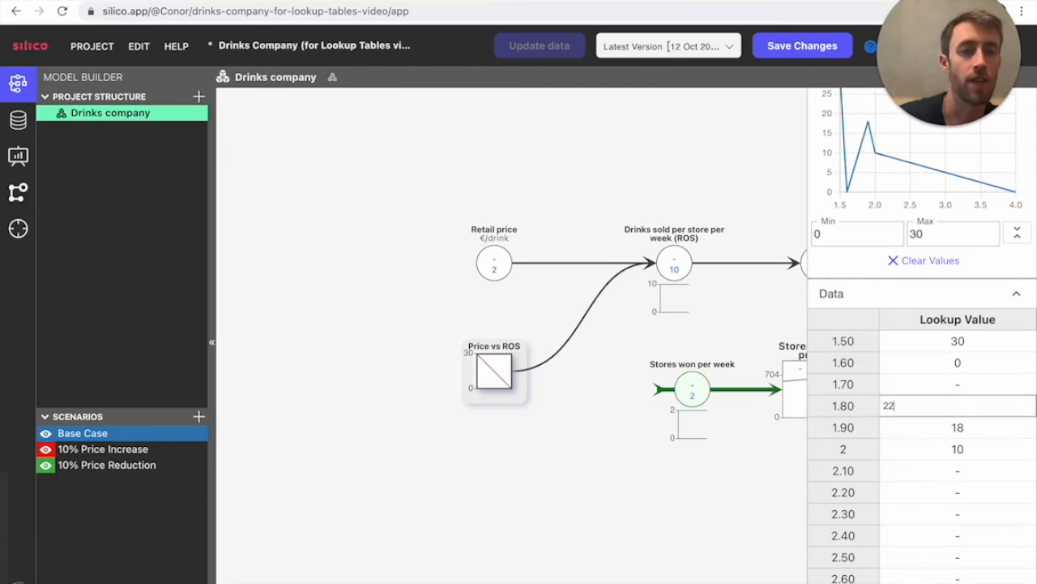
key(Return)
click(971, 392)
text(26)
click(974, 372)
text(28)
key(Return)
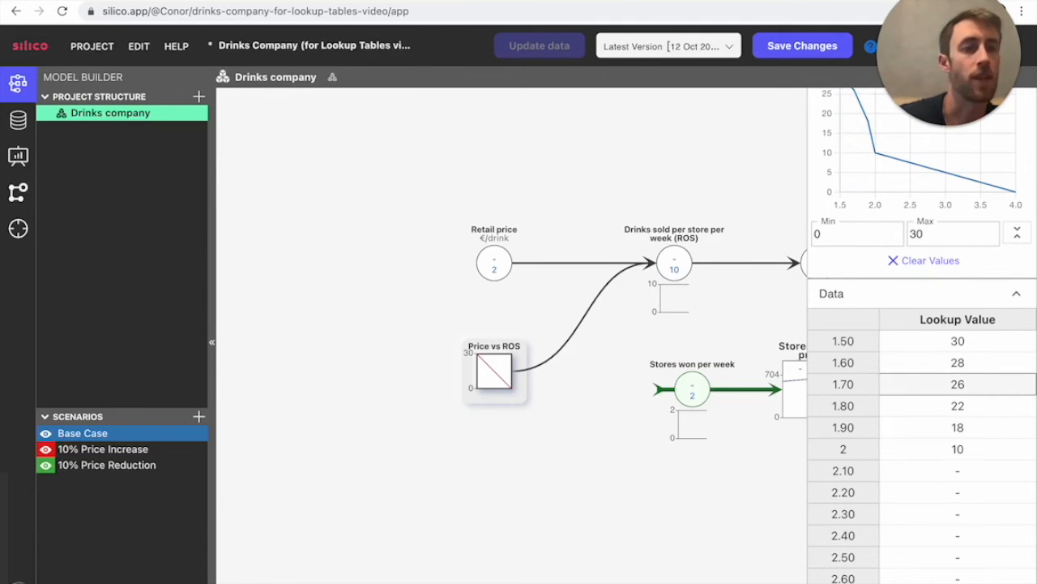
Enter lookup values of 8 for price 2.10 and 7 for price 2.20 in the Price vs ROS table.
scroll(972, 472, up, 1)
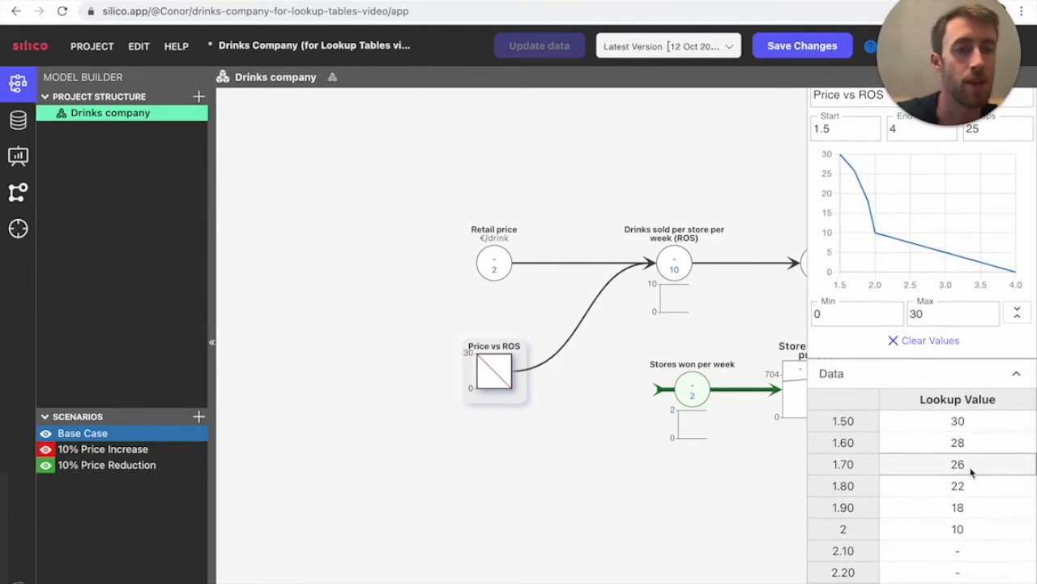
scroll(973, 473, down, 2)
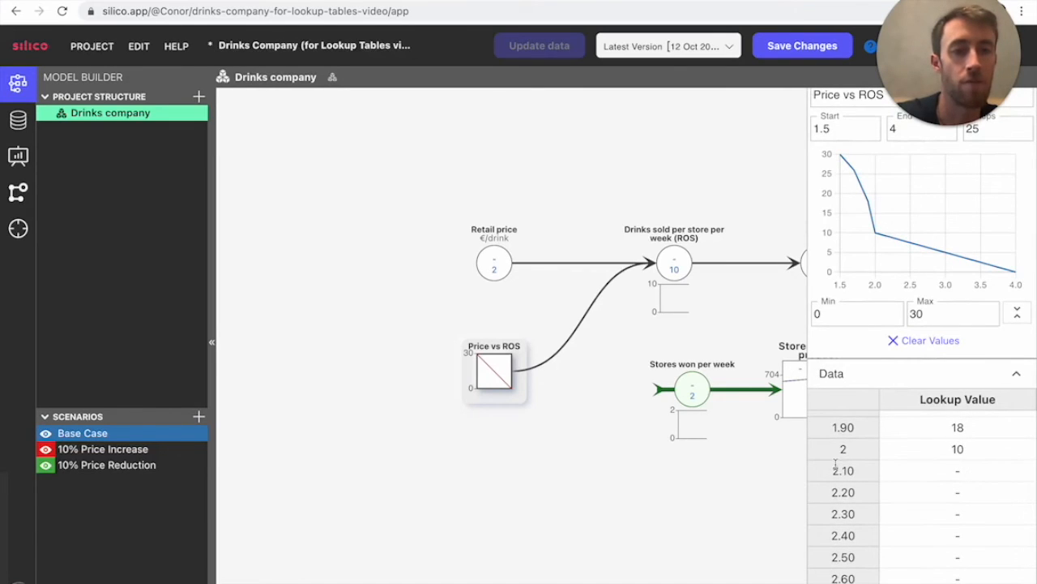
click(957, 474)
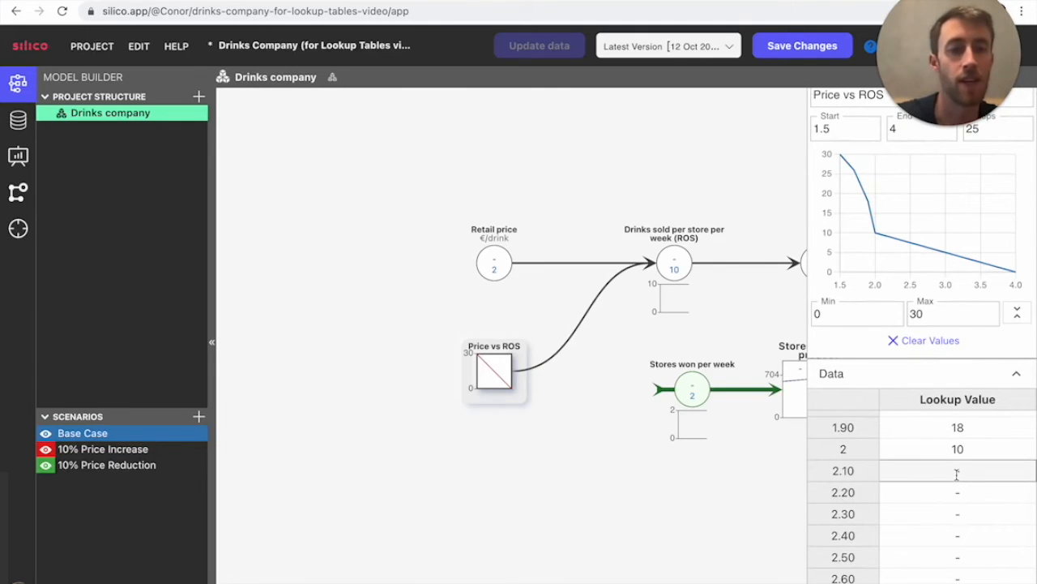
text(8)
key(Return)
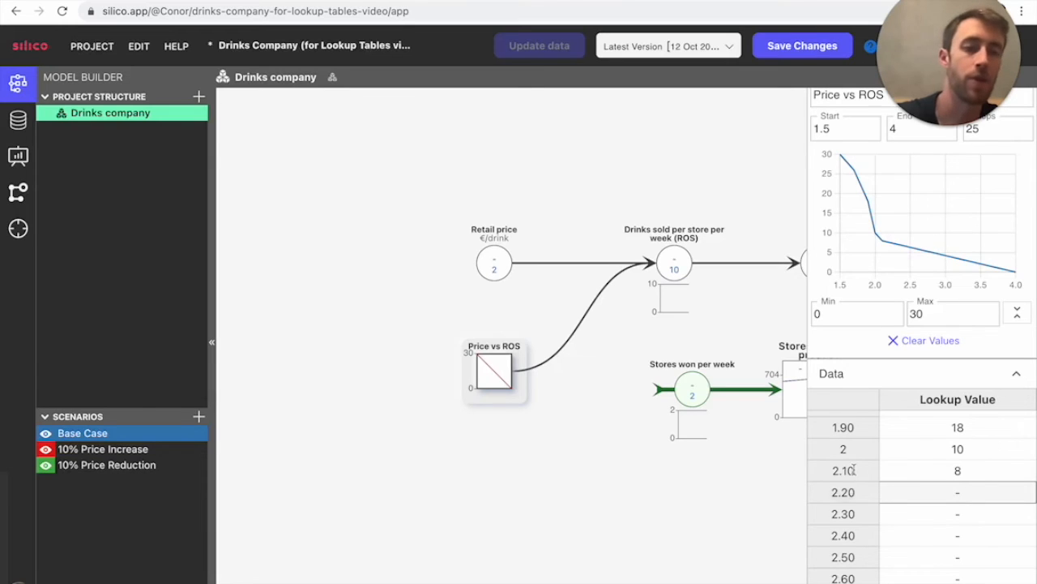
scroll(855, 472, down, 1)
scroll(853, 470, down, 1)
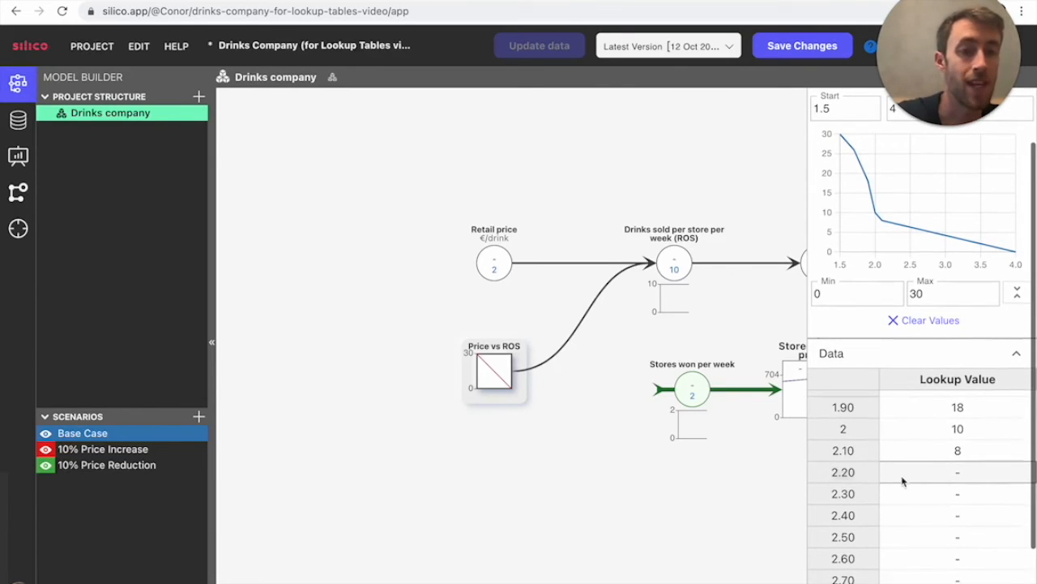
click(946, 475)
text(7)
key(Return)
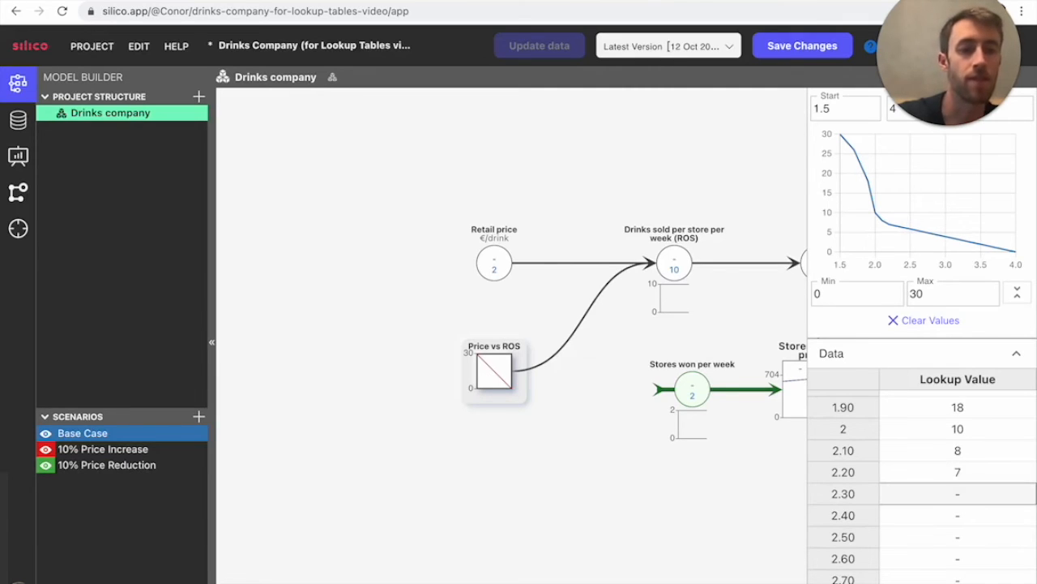
Set the lookup values for prices 2.30, 2.40 and 2.50 to 6, 5 and 4 respectively.
text(6)
key(Return)
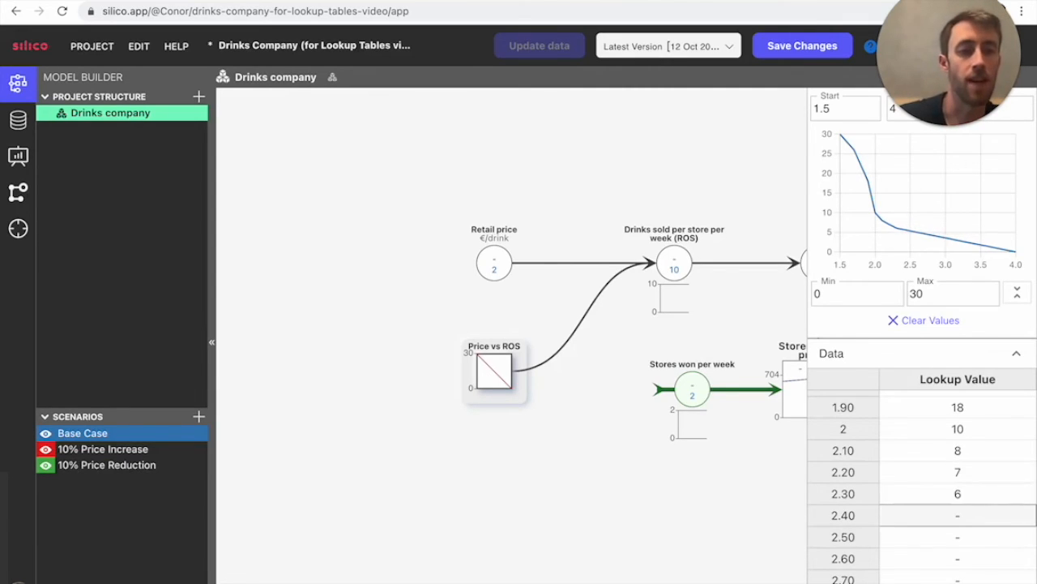
text(5)
key(Return)
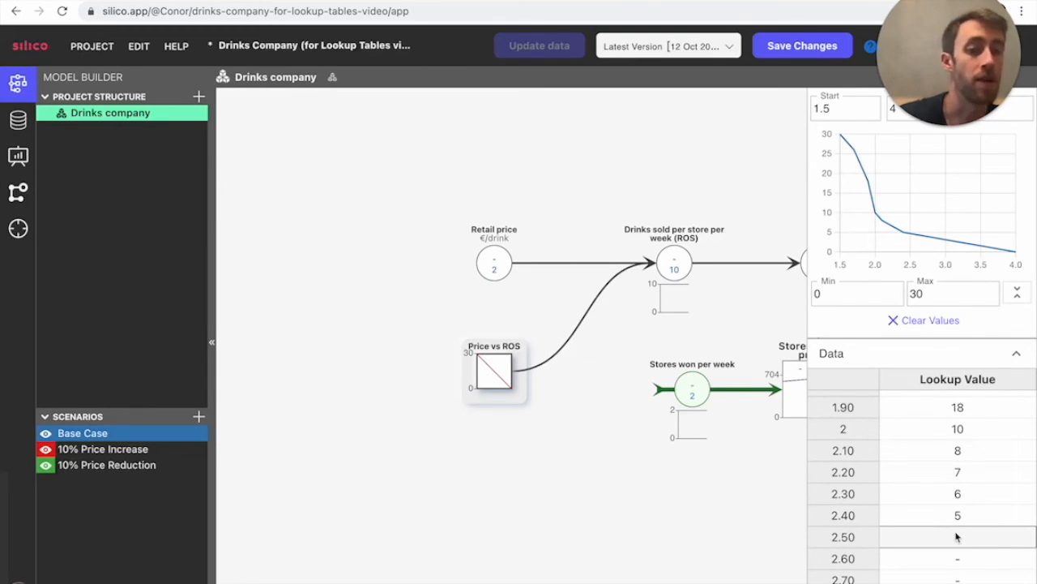
text(4)
key(Return)
scroll(956, 536, down, 2)
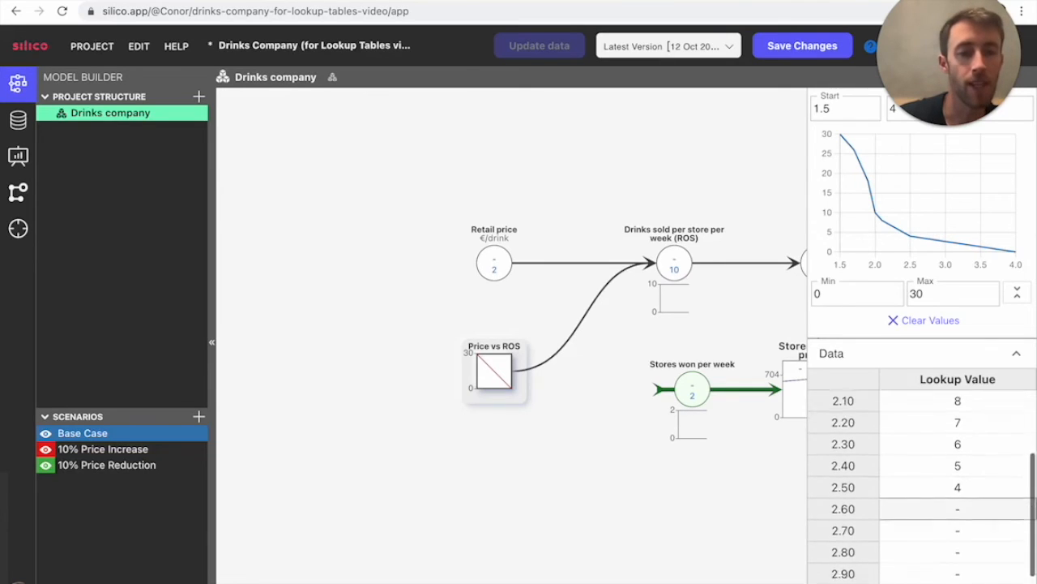
Set the lookup values for prices 2.60, 2.70 and 2.80 to 3, 2 and 1.5 respectively.
text(3)
key(Return)
scroll(957, 492, down, 1)
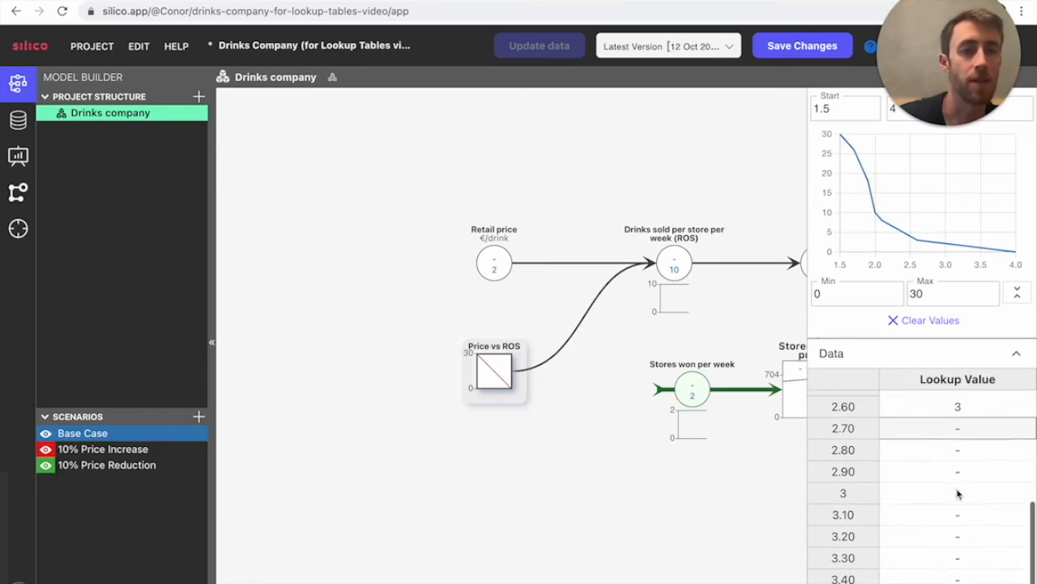
text(2)
key(Return)
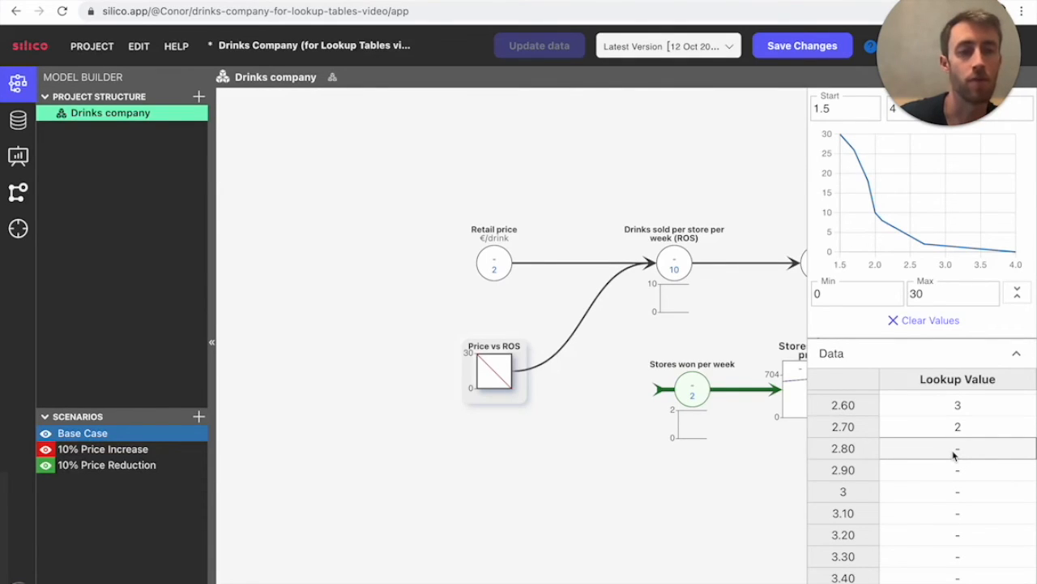
text(1.5)
key(Return)
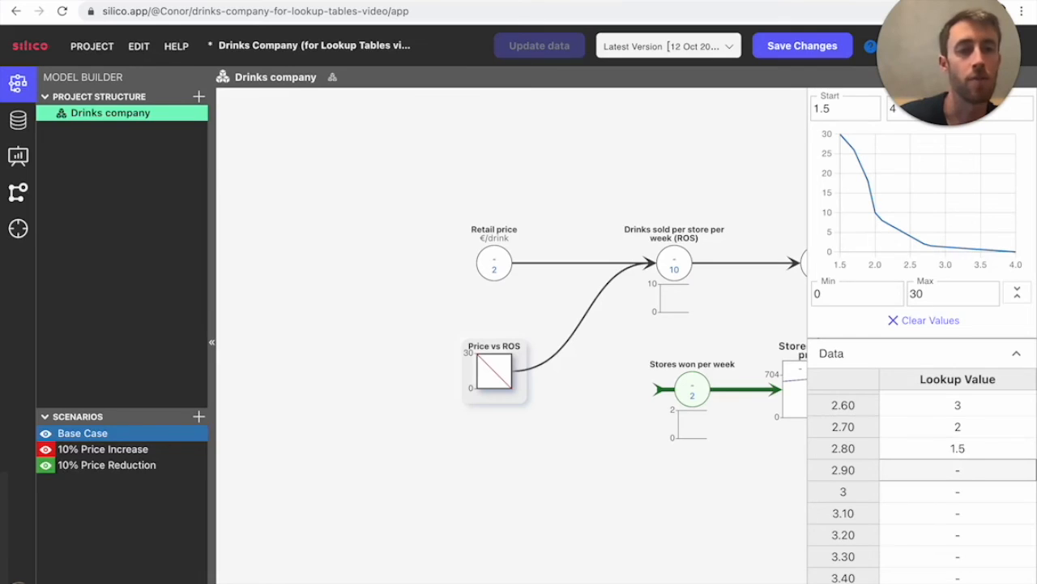
Enter lookup values of 1 for price 2.90 and 0.5 for price 3 in the Price vs ROS table.
text(1)
key(Return)
text(0.5)
key(Return)
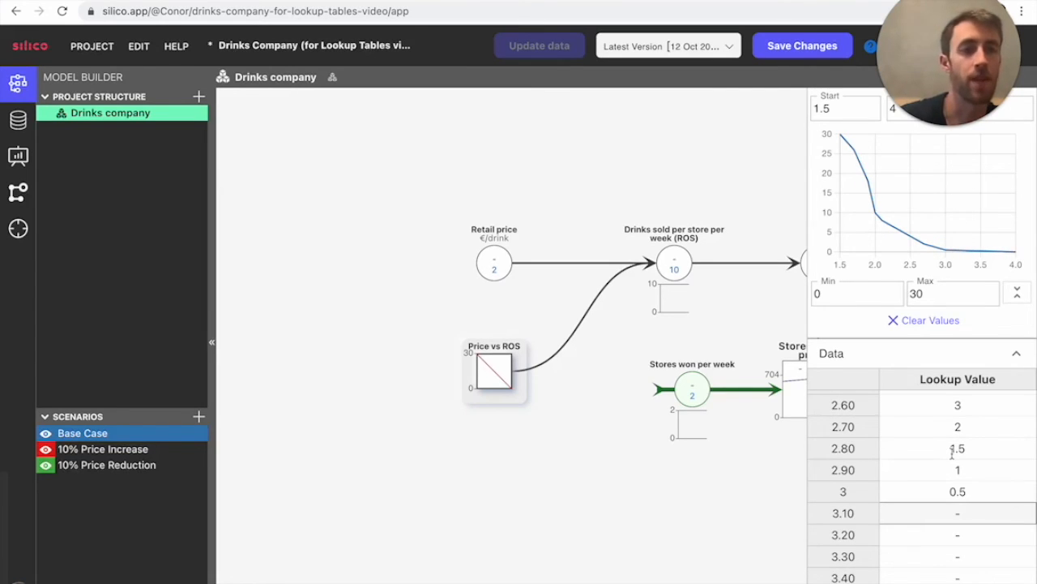
Fill in lookup values 0.4, 0.3, 0.2, 0.15, 0.1, 0.05, 0.04, 0.03 and 0.02 for prices 3.10 to 3.90 in the Price vs ROS table.
scroll(957, 471, down, 5)
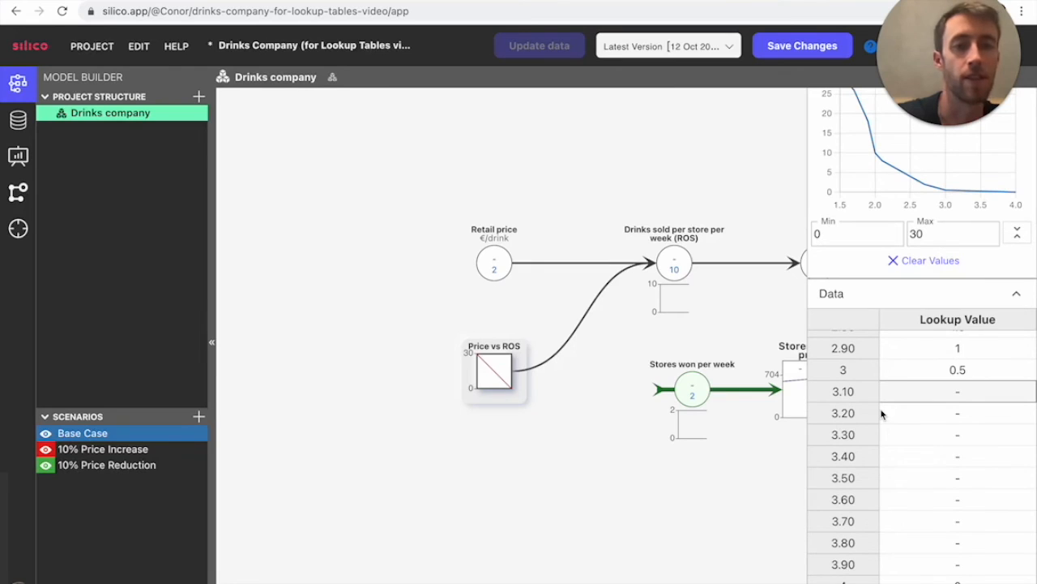
key(ctrl+v)
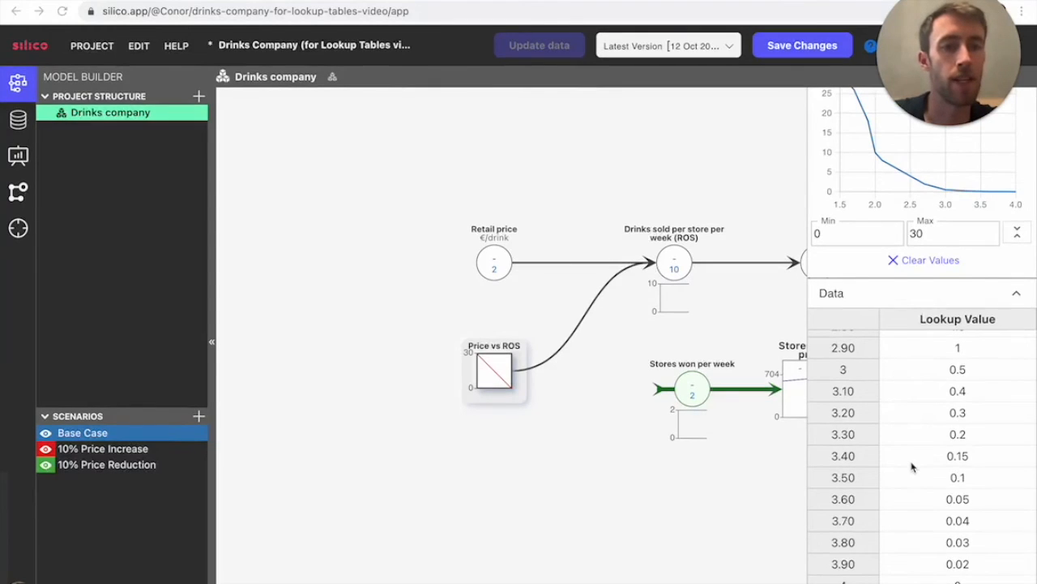
scroll(914, 466, up, 1)
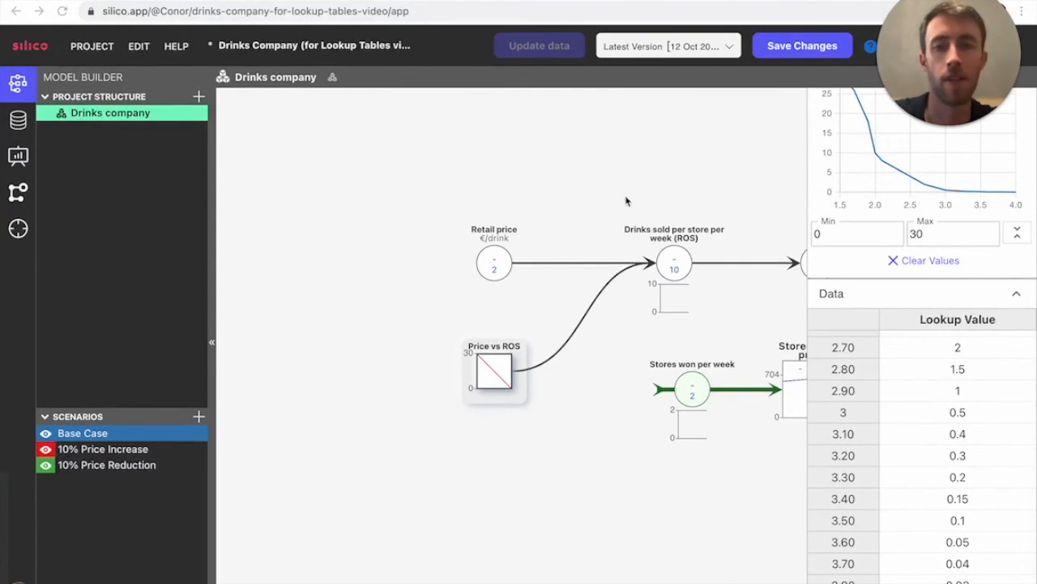
Review the Retail price variable, the Price vs ROS curve and data values, and the formula of Drinks sold per store per week (ROS).
click(531, 464)
click(485, 360)
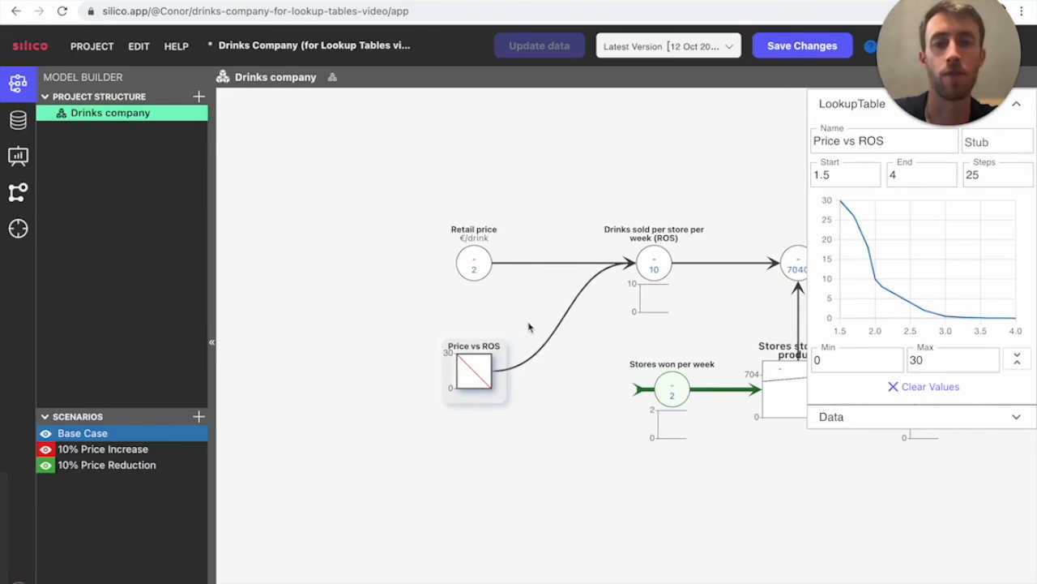
click(532, 398)
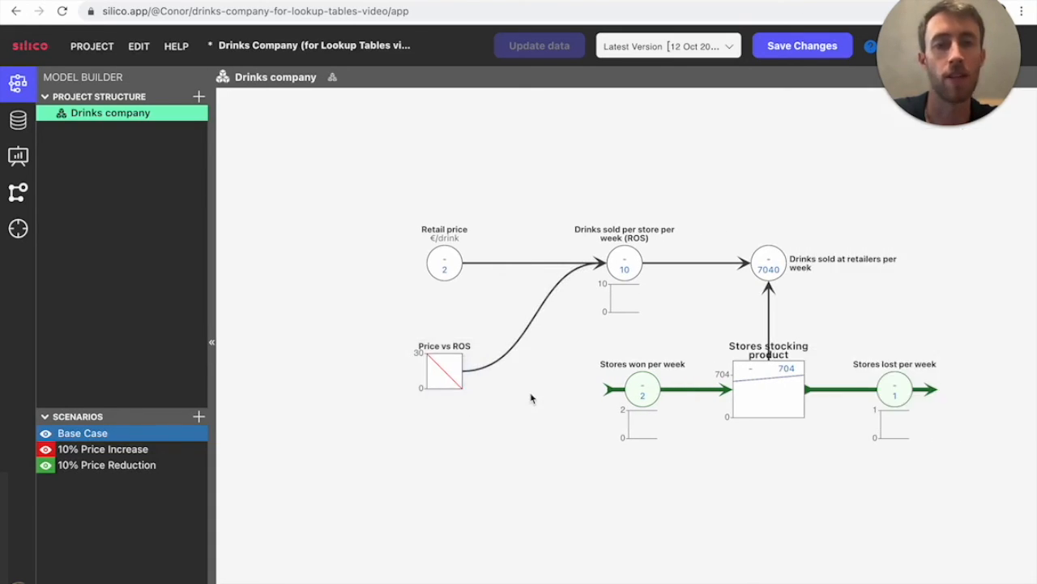
click(455, 269)
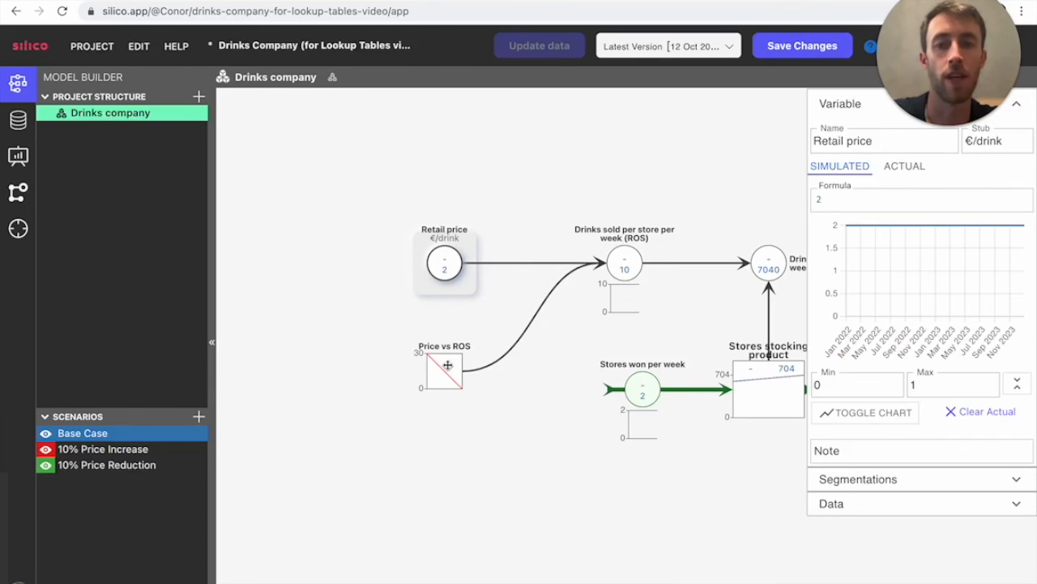
click(444, 369)
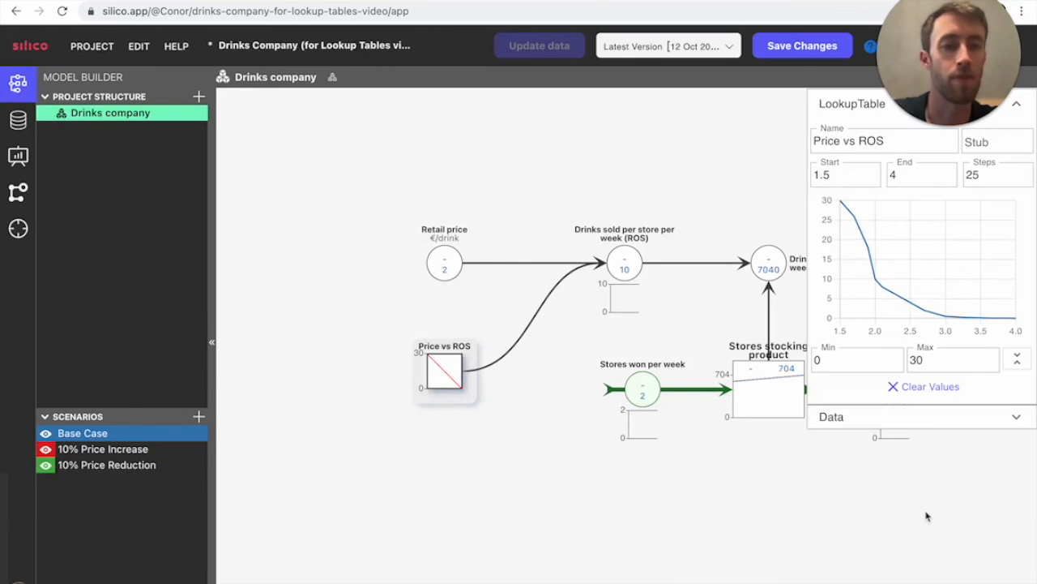
click(965, 420)
scroll(944, 470, down, 1)
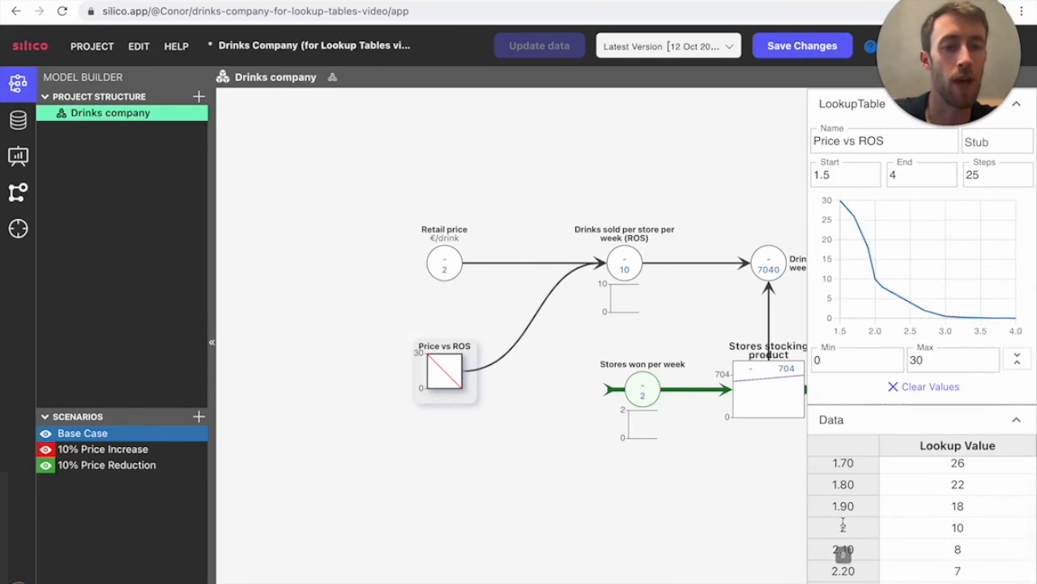
click(629, 266)
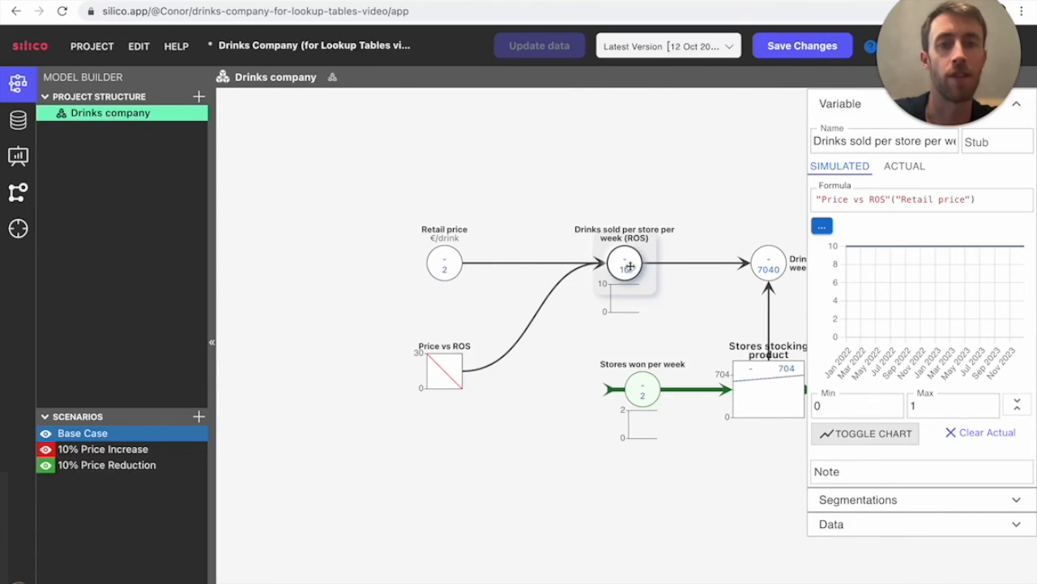
Set the Retail price formula to 2.1 to test the lookup's effect on drinks sold.
click(444, 262)
click(834, 205)
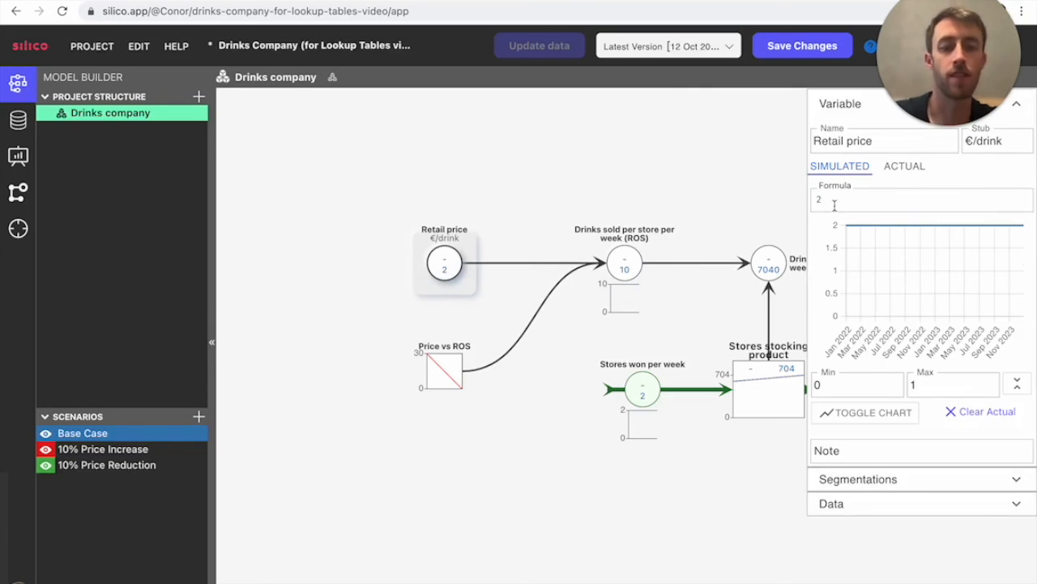
text(.1)
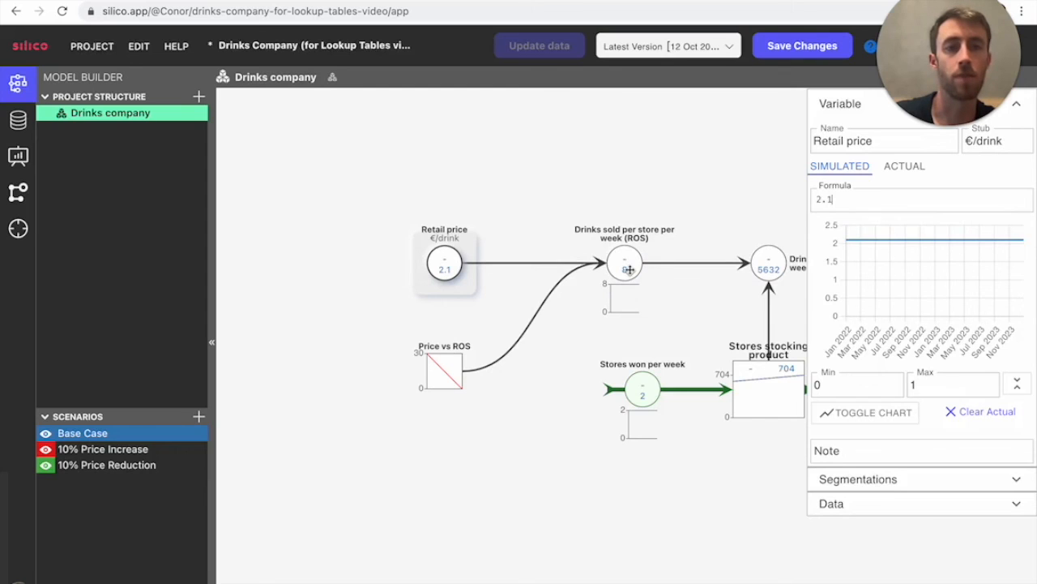
Replace the Retail price formula with 1.9 to test a lower price.
key(BackSpace)
key(BackSpace)
key(BackSpace)
text(1.9)
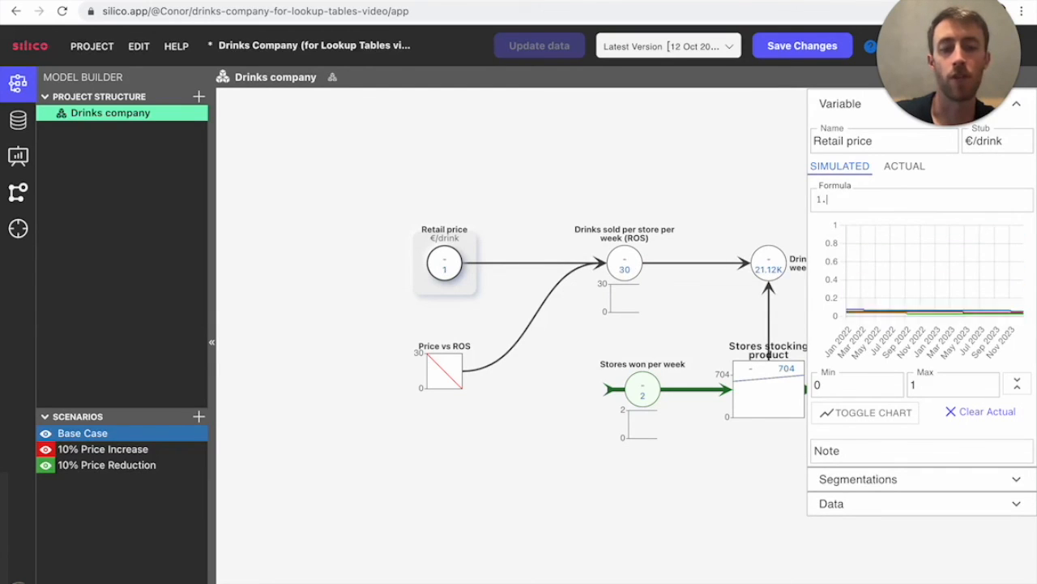